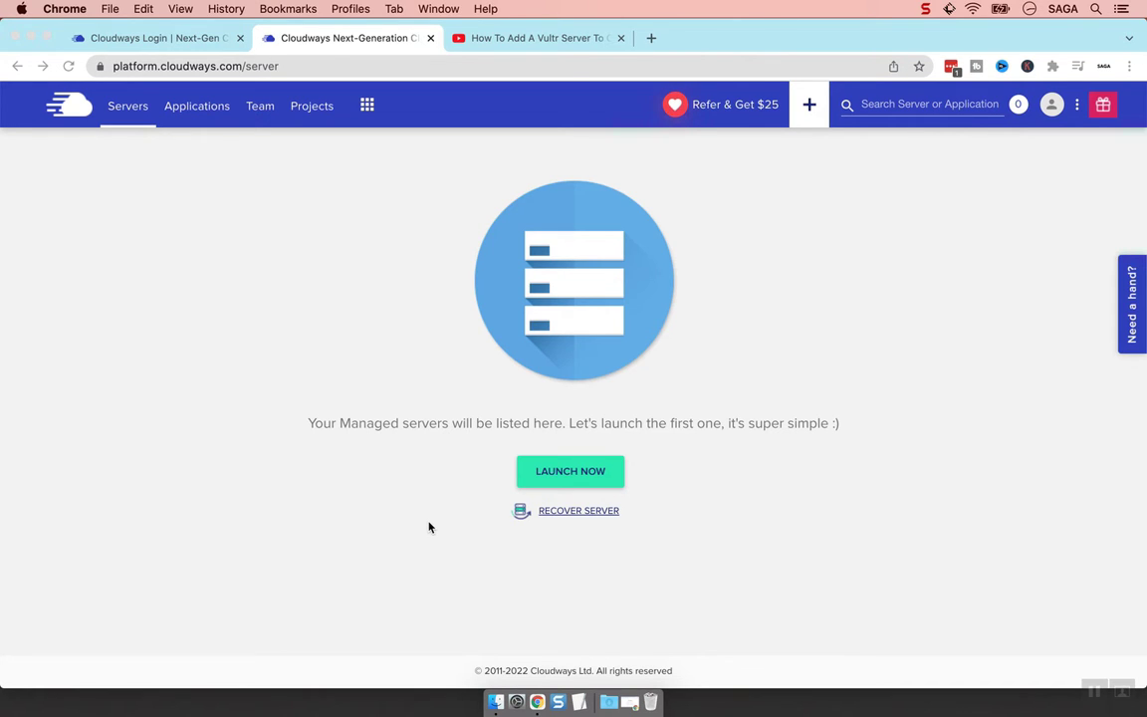
Check the 10% discount offer and its promo code in the description of the YouTube video about adding a Vultr server.
click(512, 40)
scroll(473, 289, down, 1)
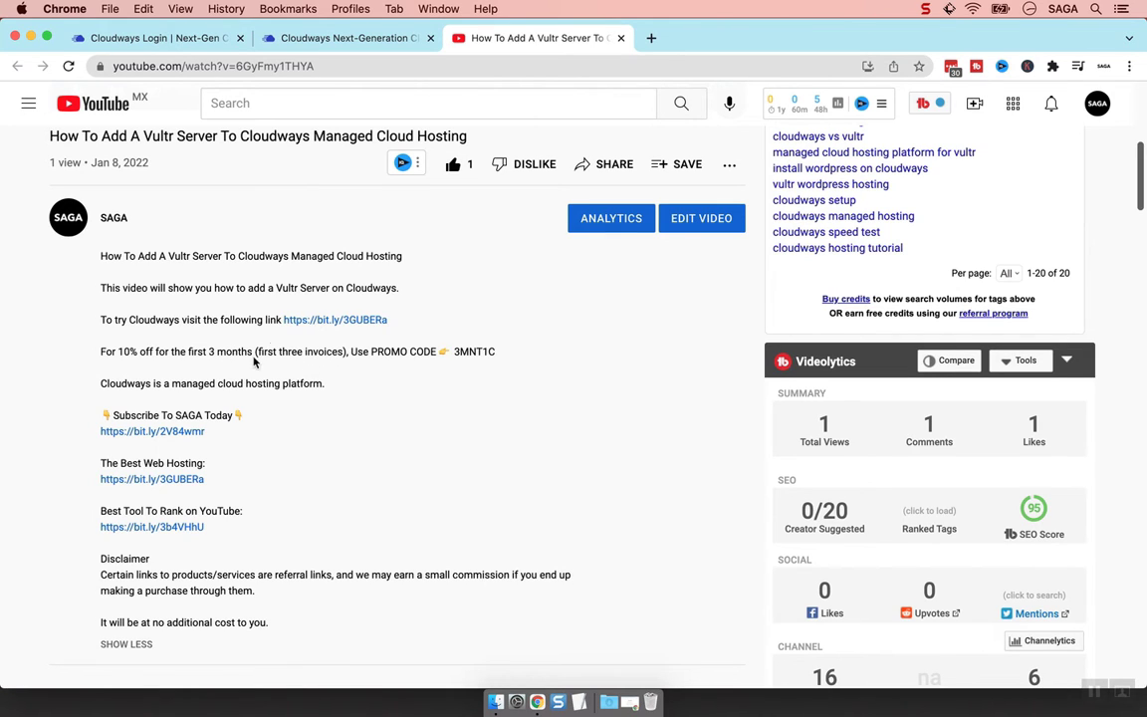
drag(124, 352, 253, 350)
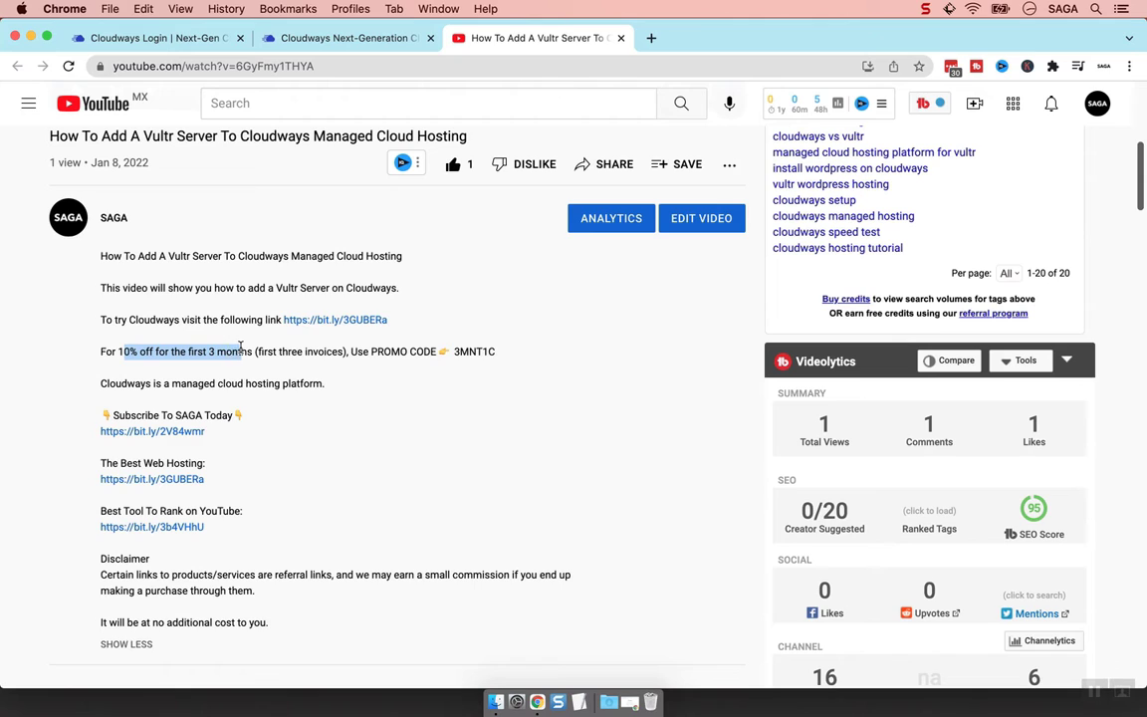
double_click(474, 352)
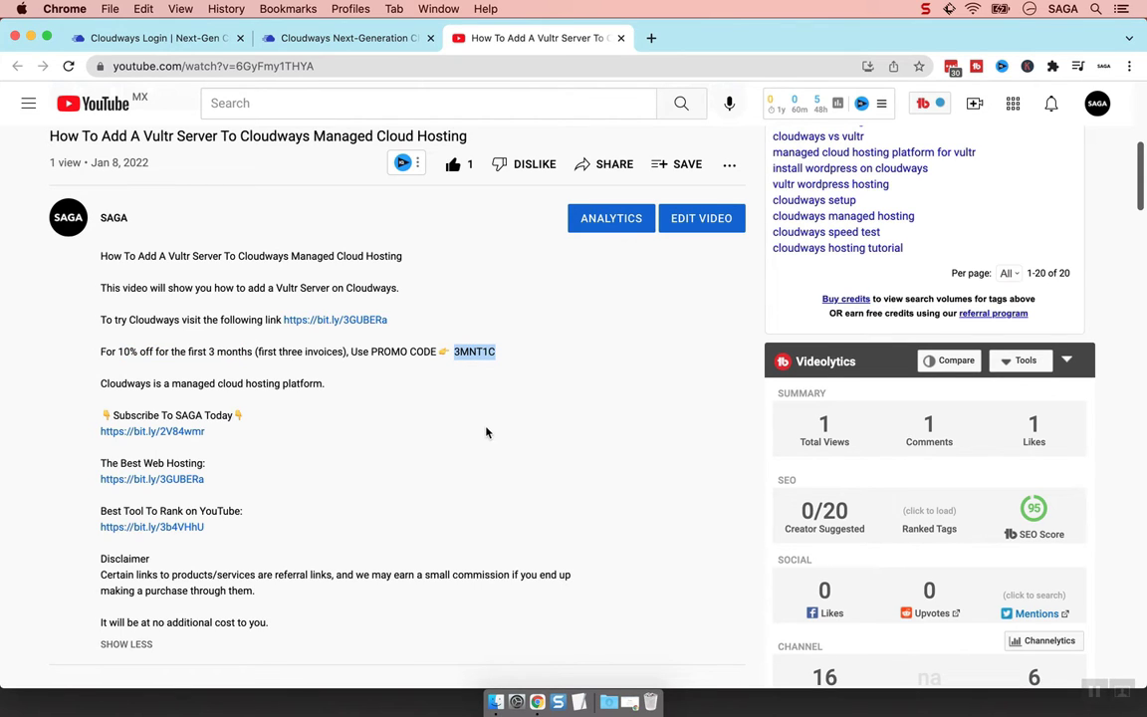
Return to the Cloudways Servers page and start launching a new managed server.
click(336, 40)
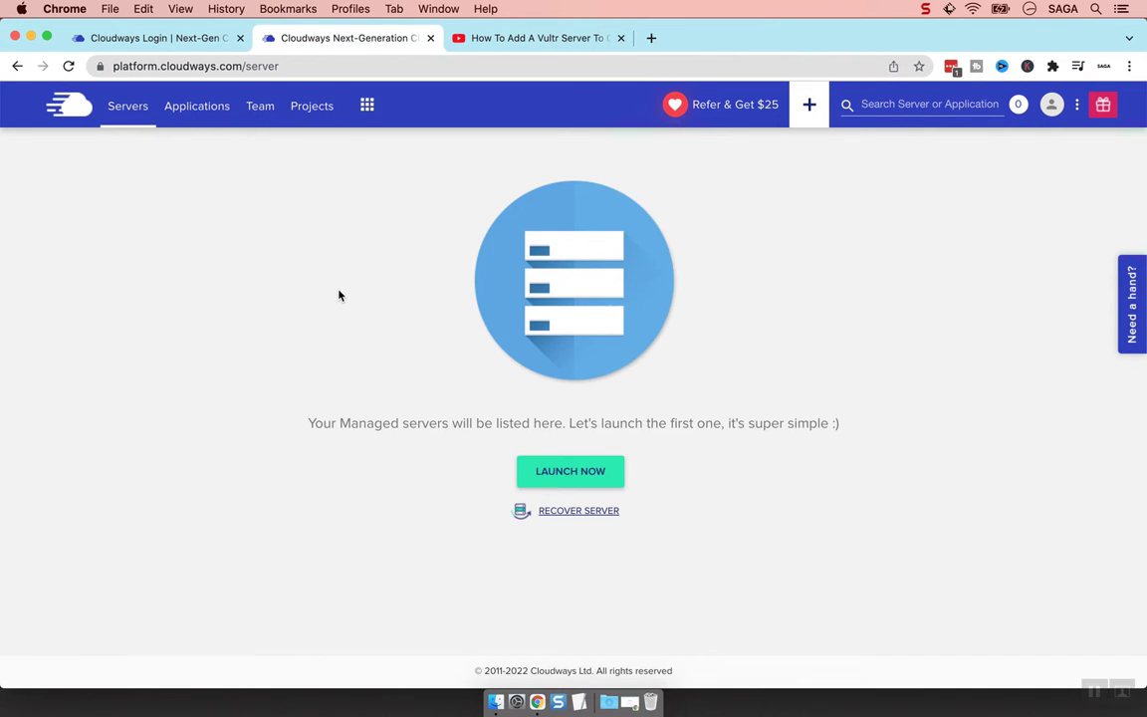
click(571, 474)
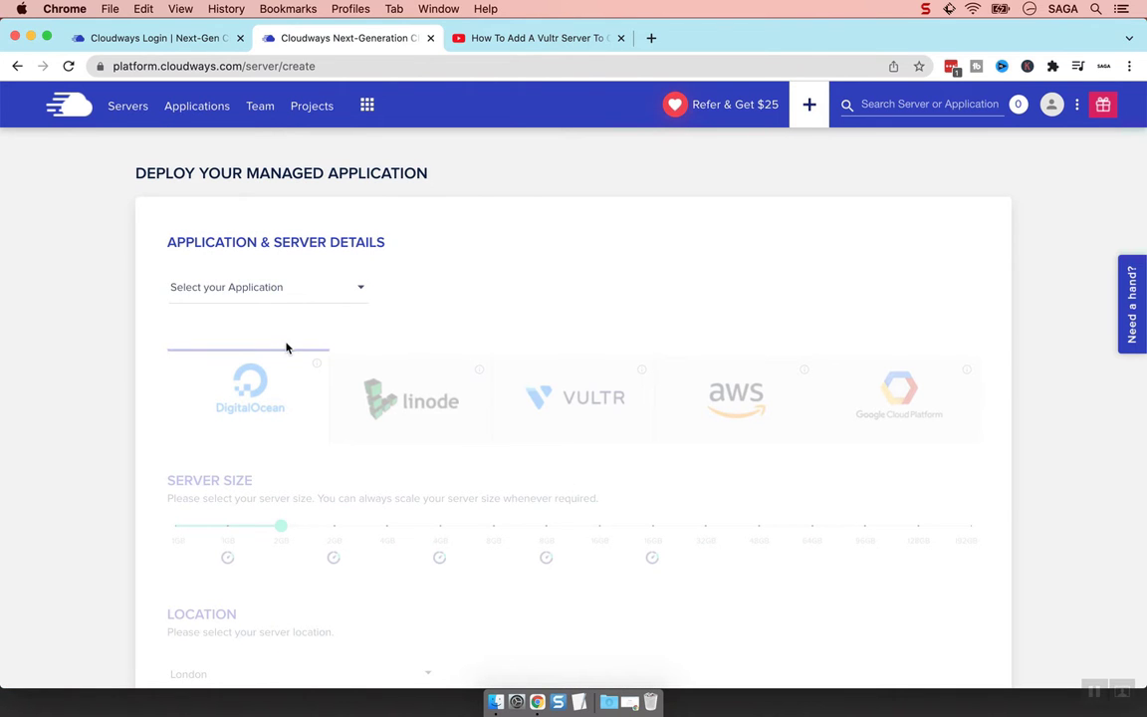
scroll(239, 349, down, 2)
scroll(254, 370, up, 2)
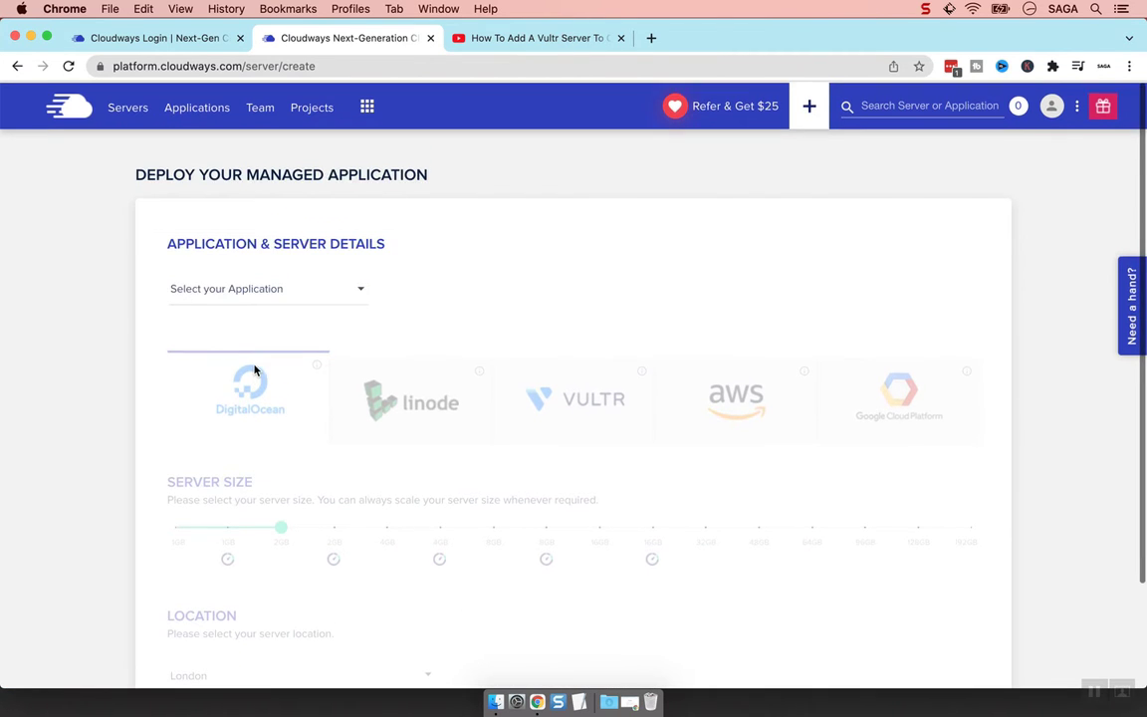
Choose WordPress Clean (No Cloudways Optimization) Version 5.8 as the application to deploy.
click(248, 295)
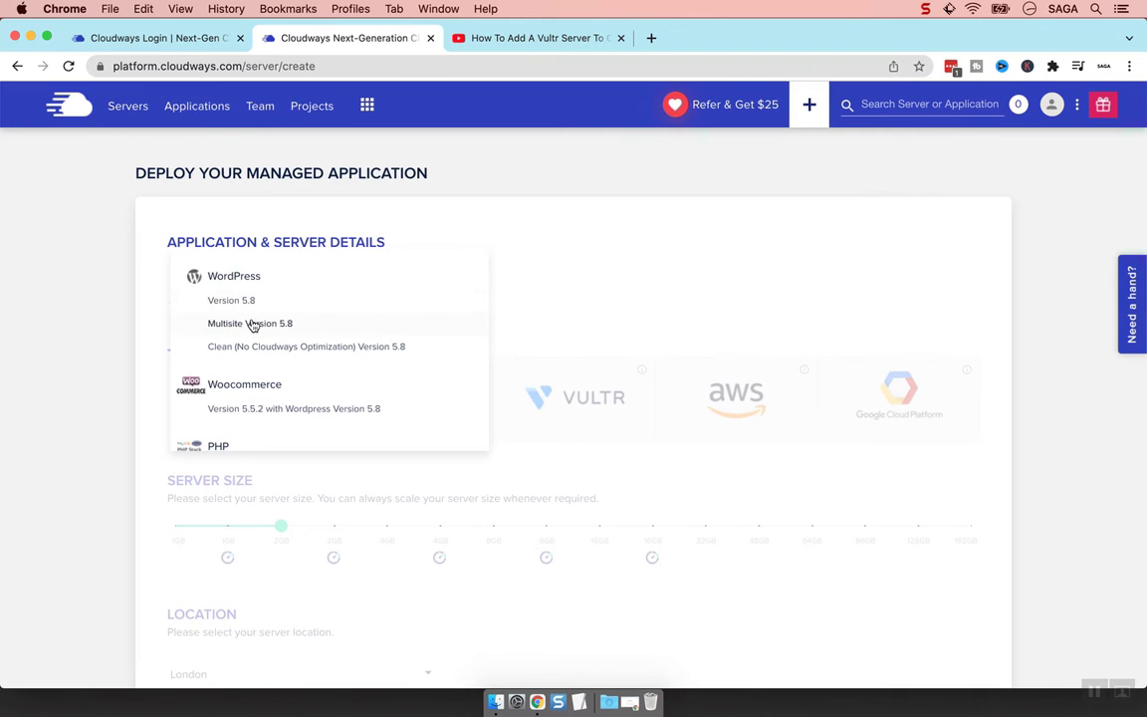
scroll(256, 354, down, 4)
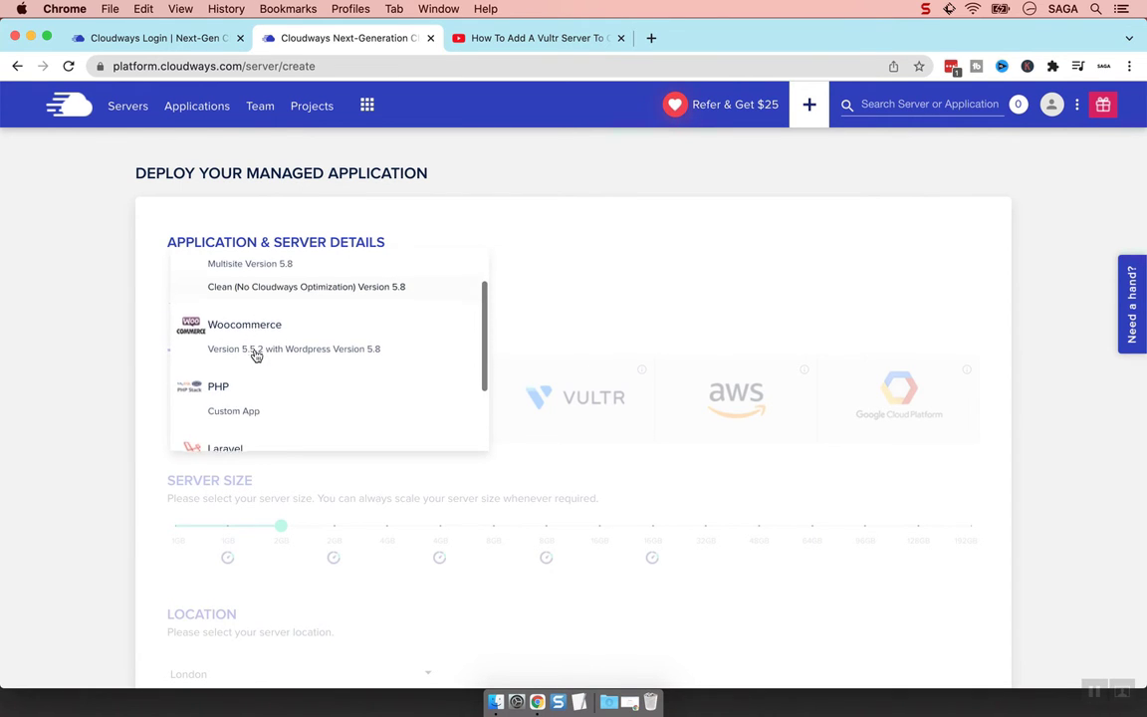
scroll(256, 355, up, 5)
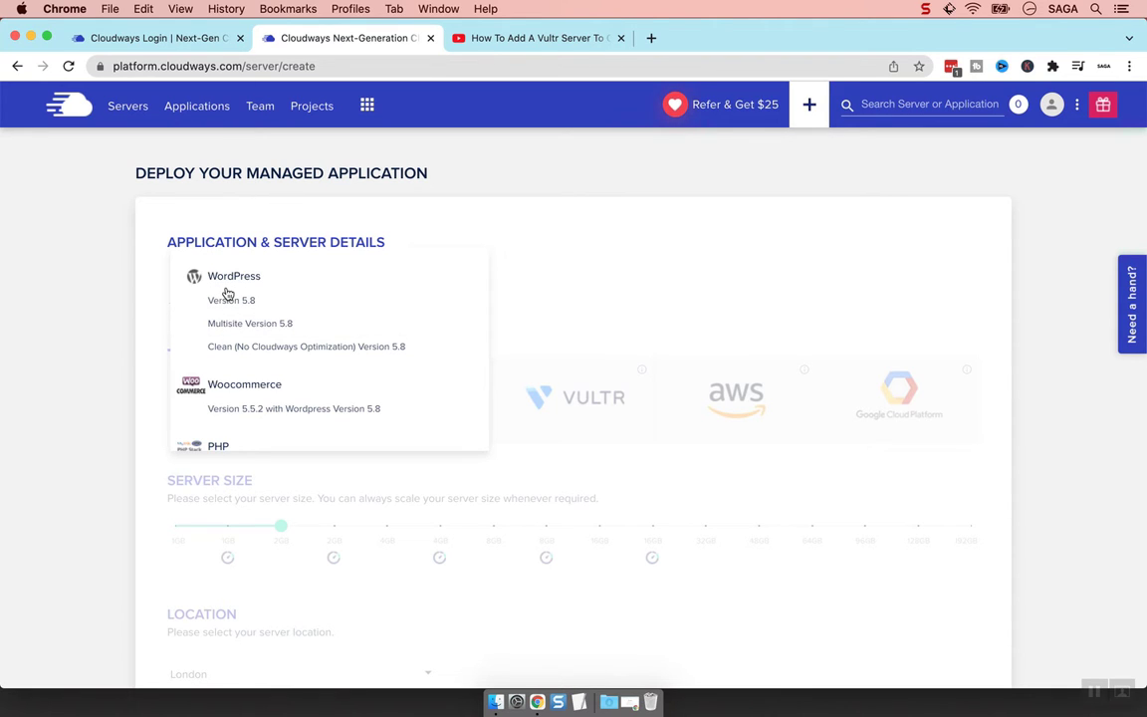
scroll(229, 309, down, 2)
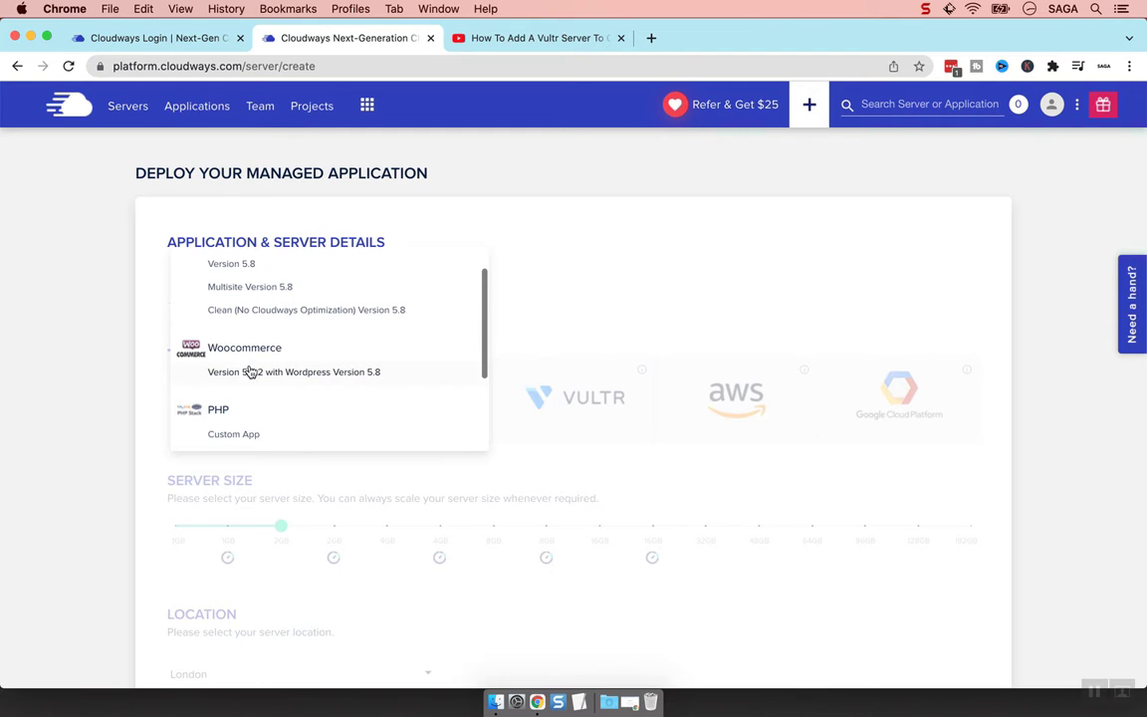
scroll(239, 371, down, 3)
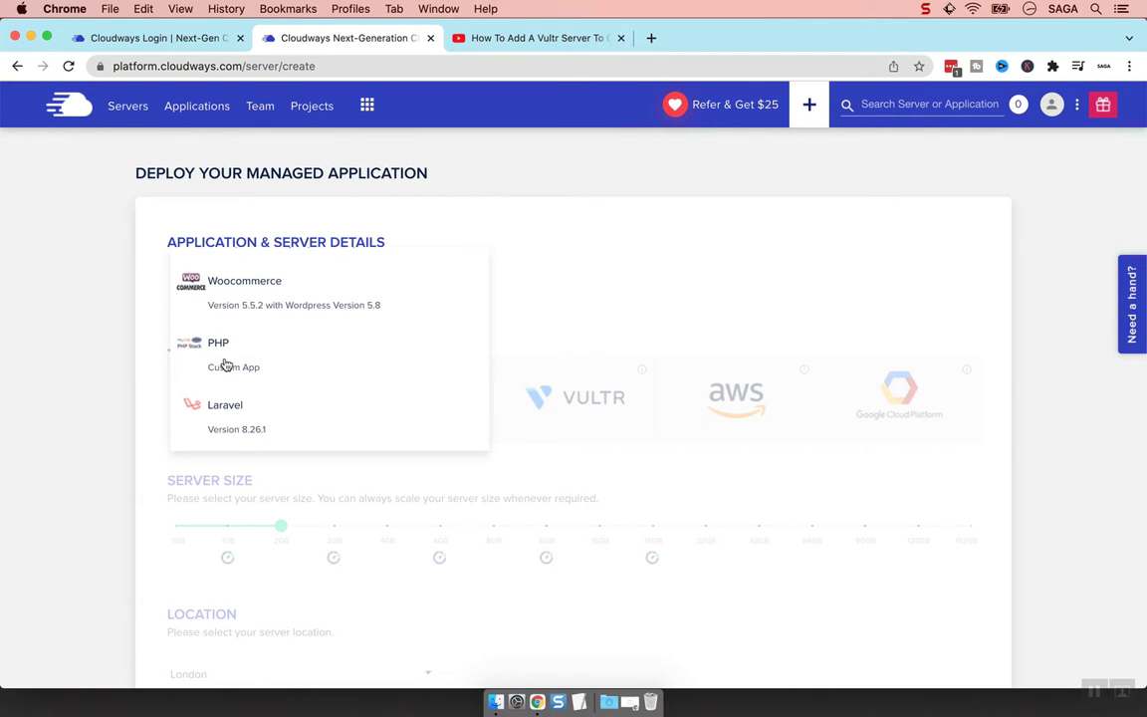
scroll(225, 370, down, 2)
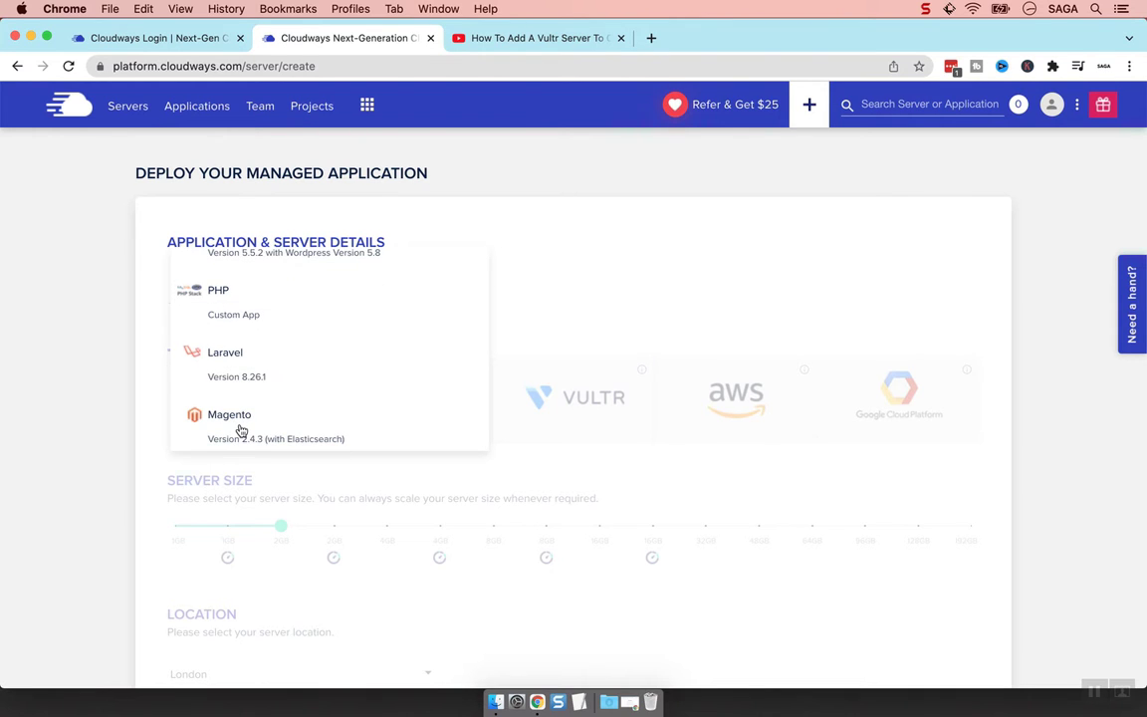
scroll(234, 398, up, 2)
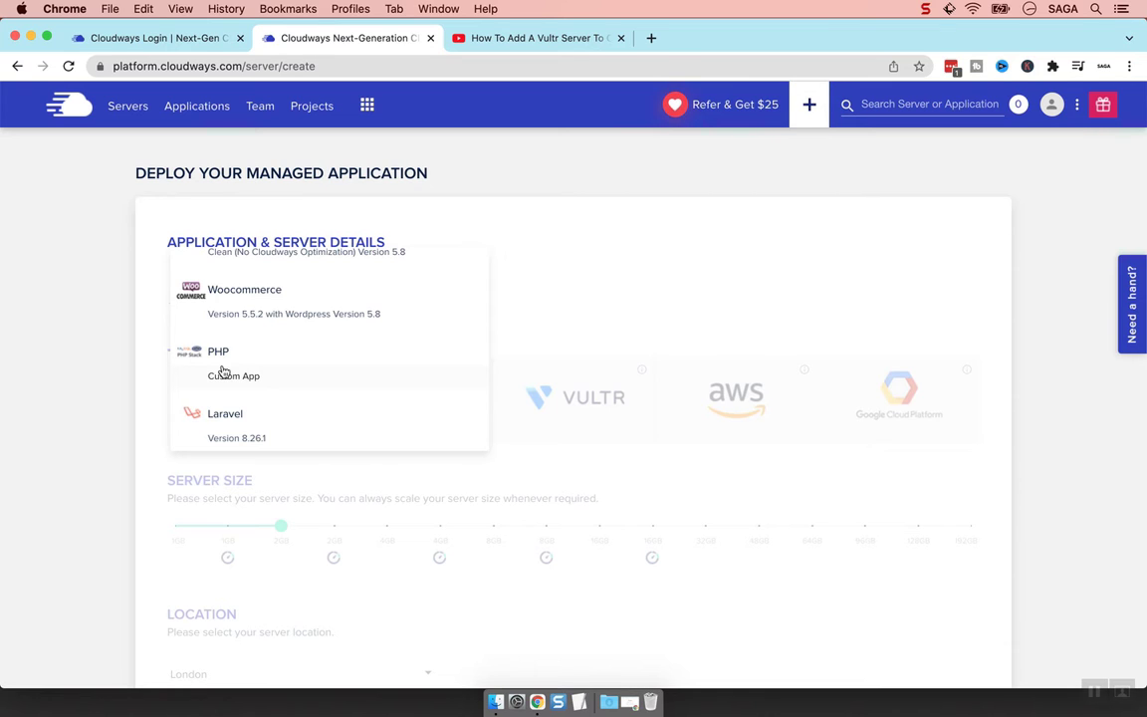
scroll(223, 372, up, 3)
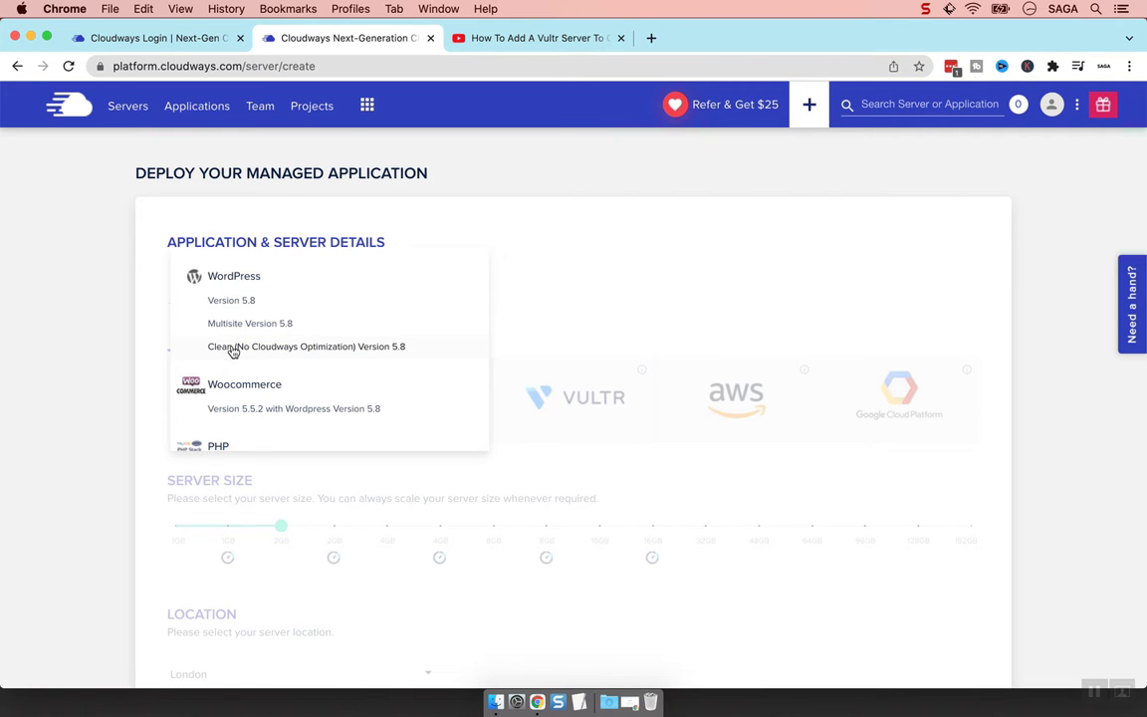
click(283, 349)
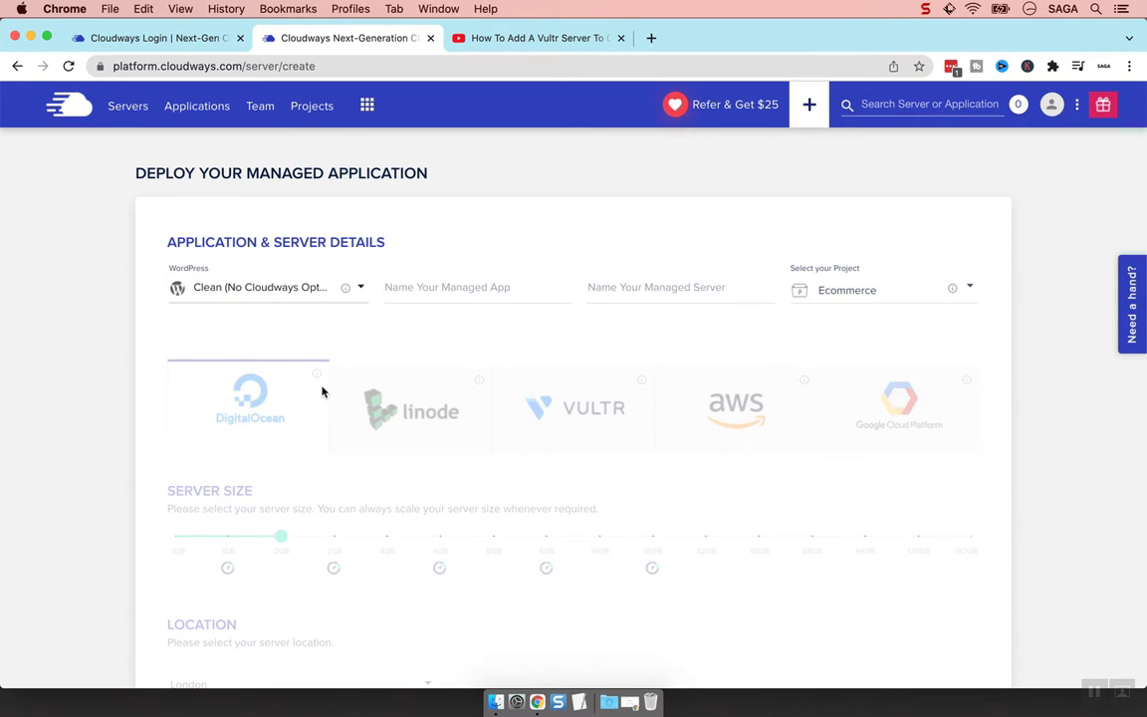
Name the managed app "My Store".
click(386, 287)
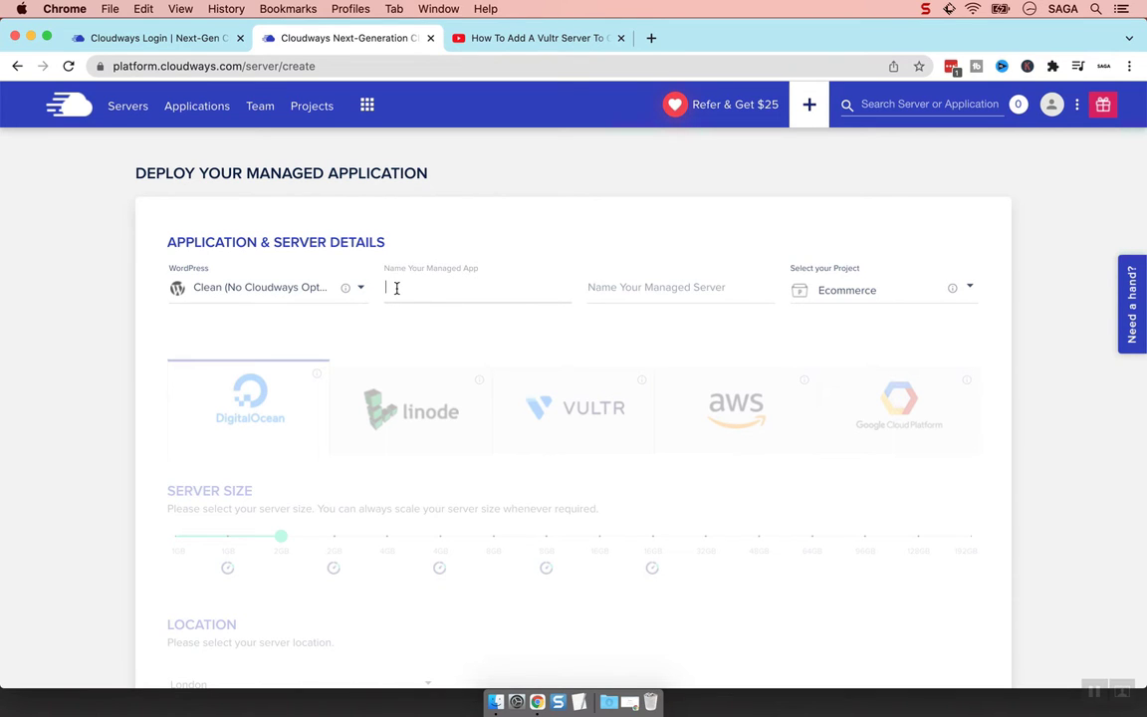
text(MY STORE)
key(BackSpace)
key(BackSpace)
key(BackSpace)
key(BackSpace)
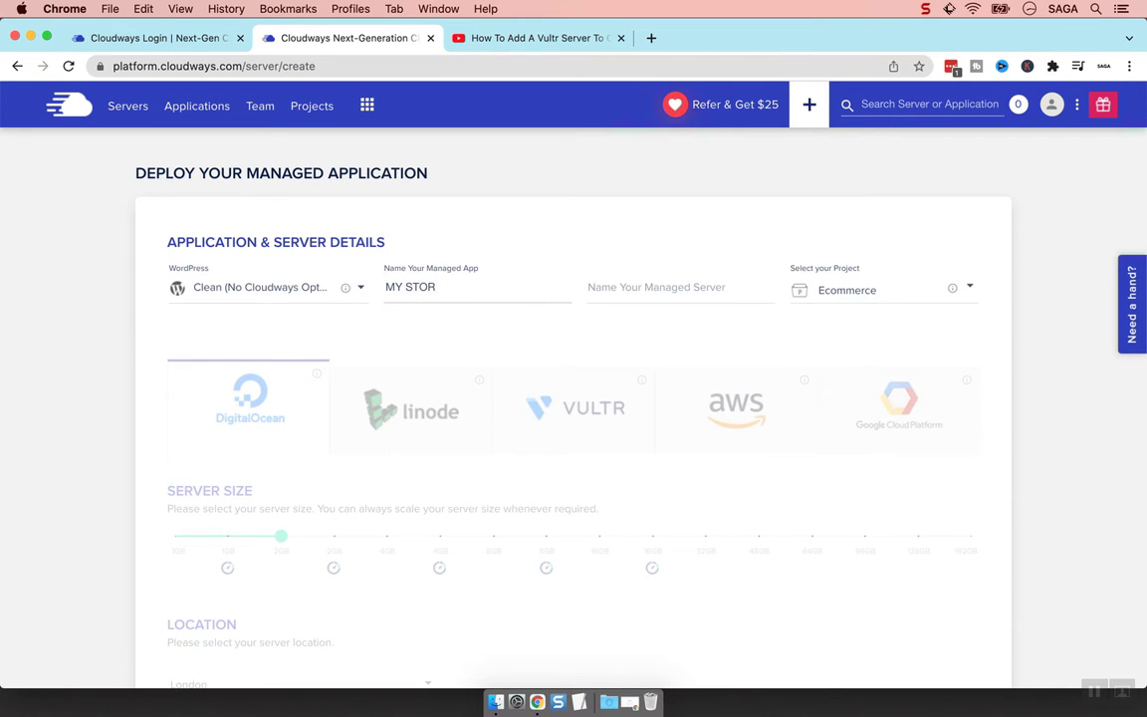
key(BackSpace)
key(BackSpace)
key(BackSpace)
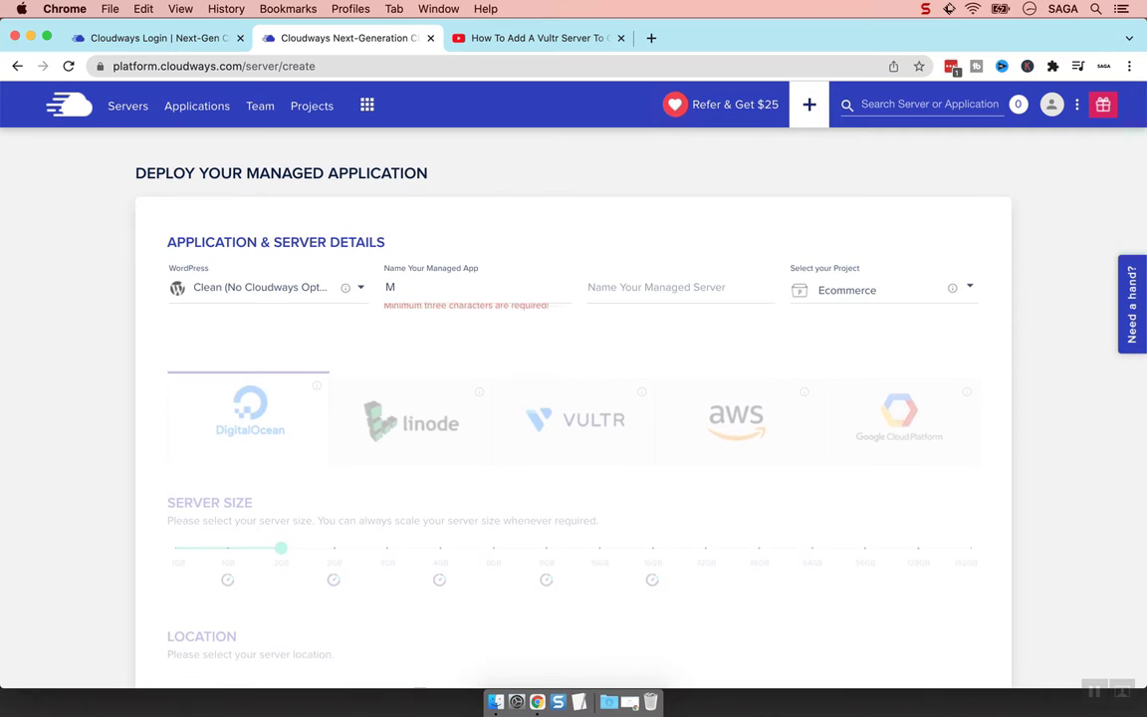
text(y )
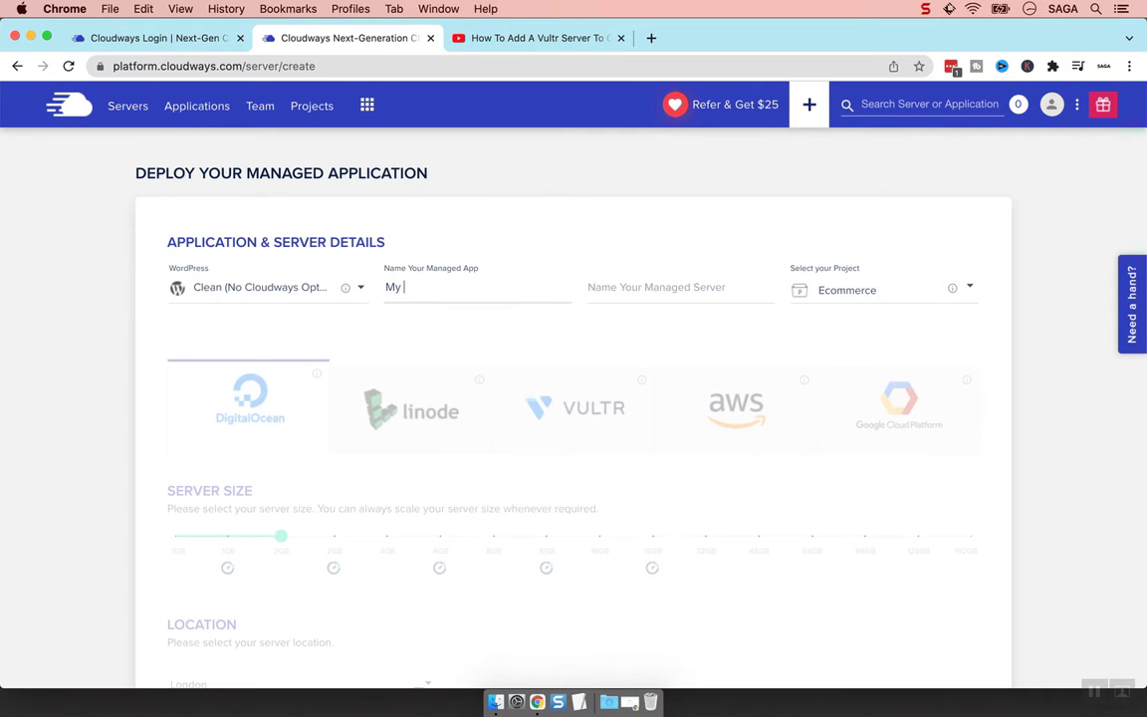
text(Store)
Name the managed server "GCP Server - 4GB - Montreal" and keep Ecommerce as its project.
click(611, 290)
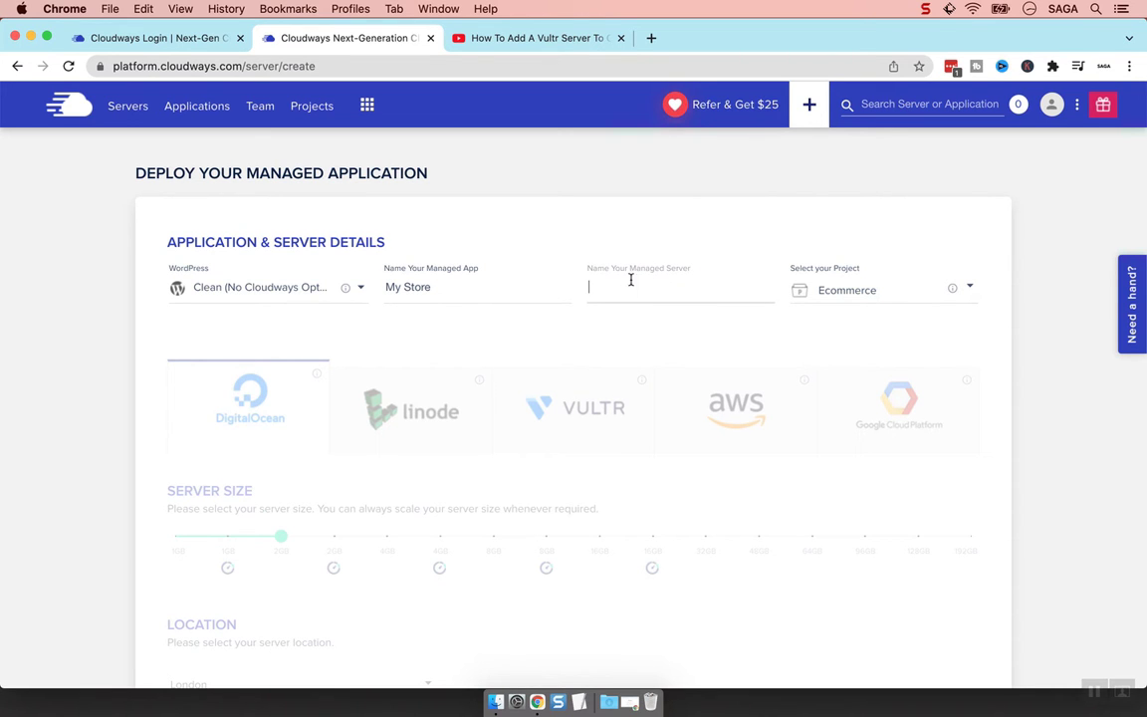
text(GC)
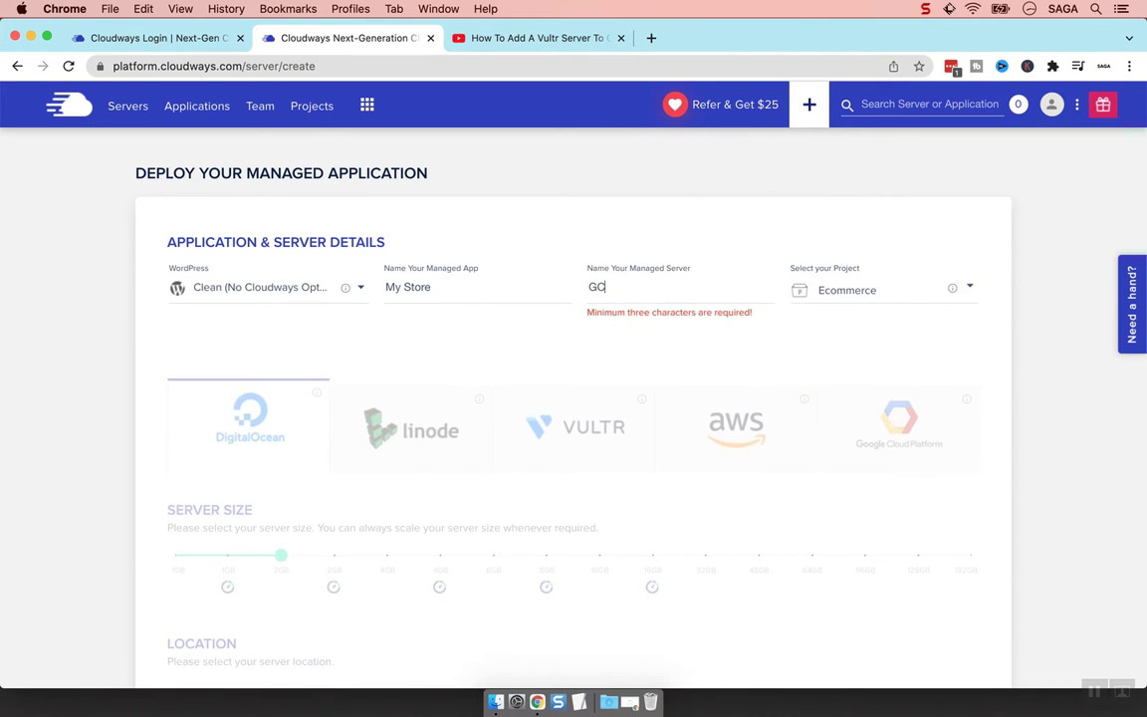
text(P )
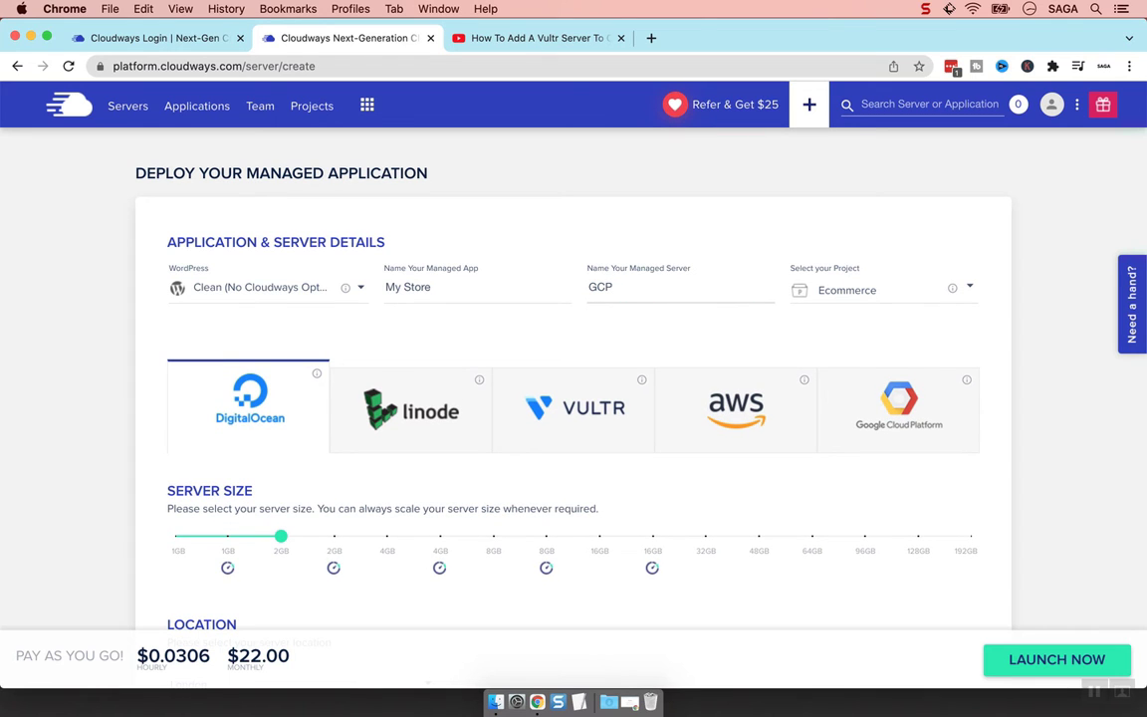
text(Server)
text(- 4GB -)
text(Montreal)
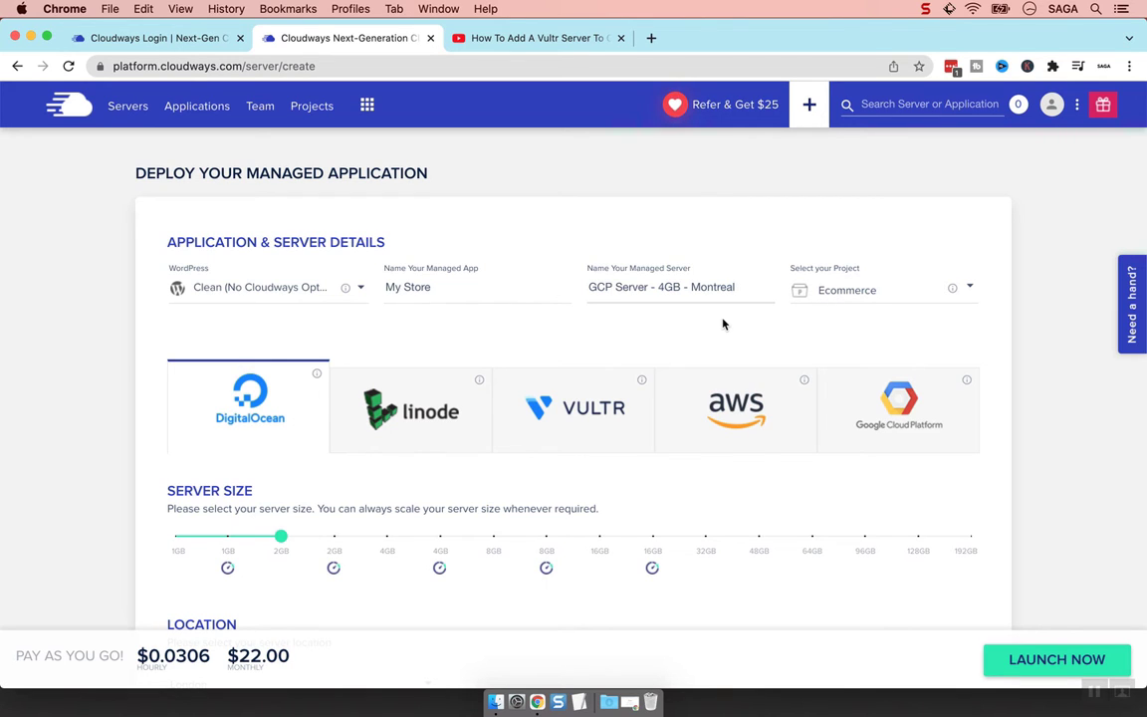
click(817, 291)
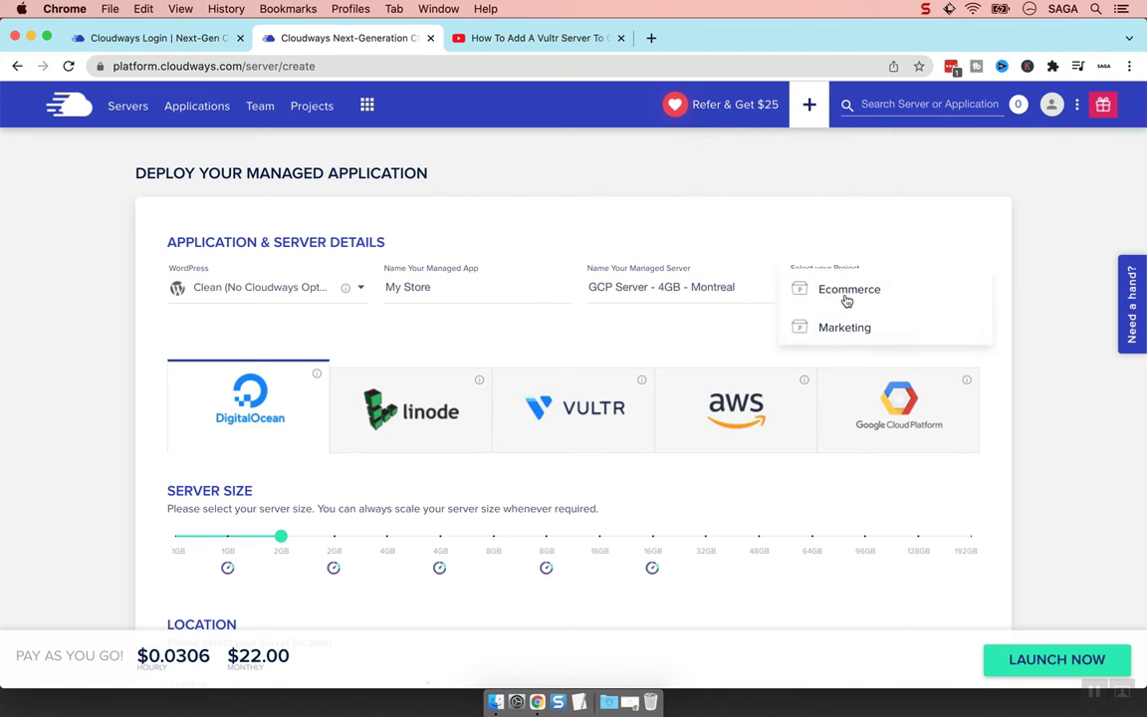
click(747, 333)
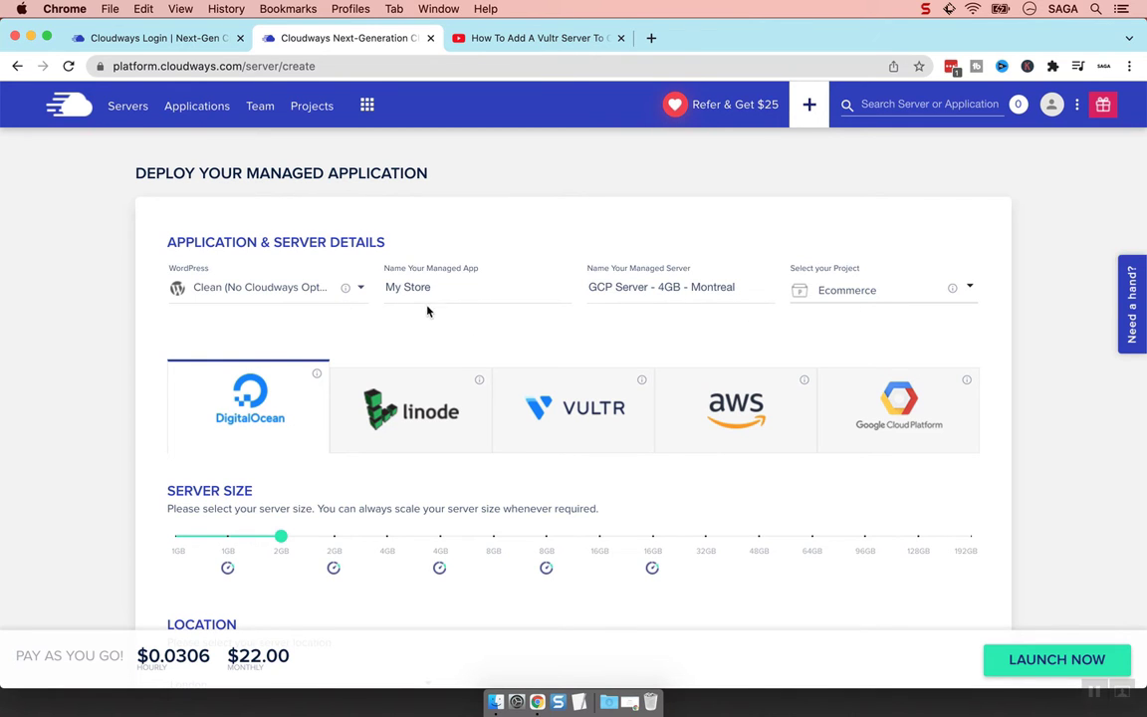
Select Google Cloud Platform as the cloud provider and review its server sizes and hourly price.
click(908, 419)
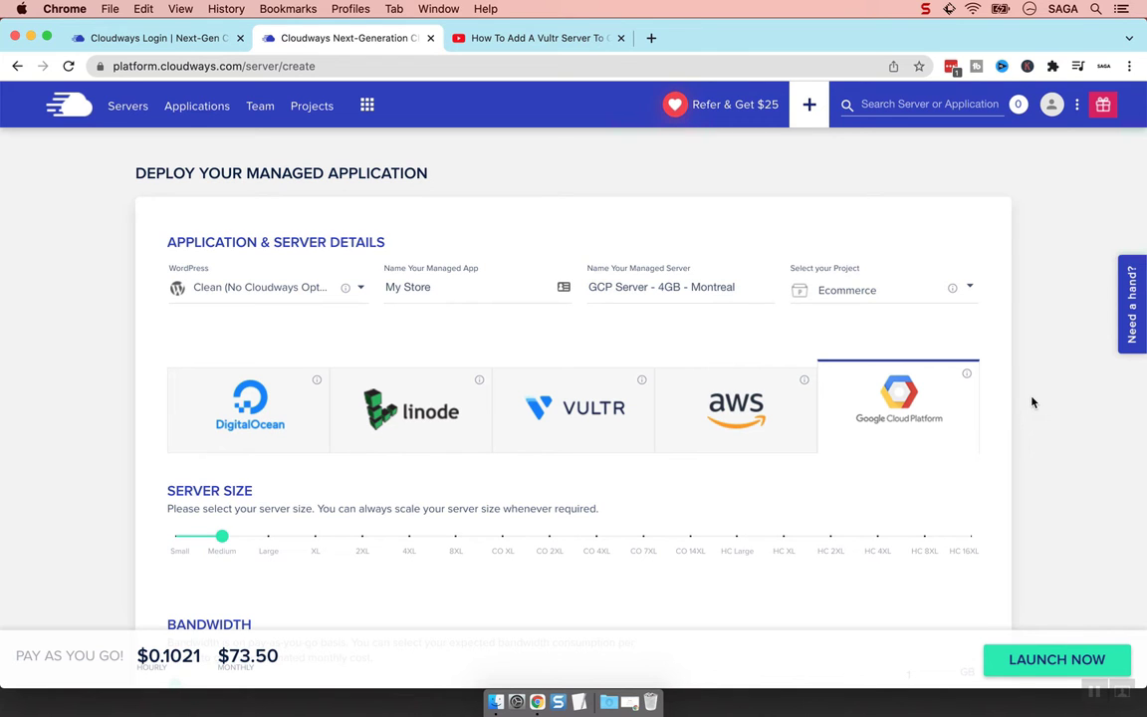
scroll(1032, 403, down, 4)
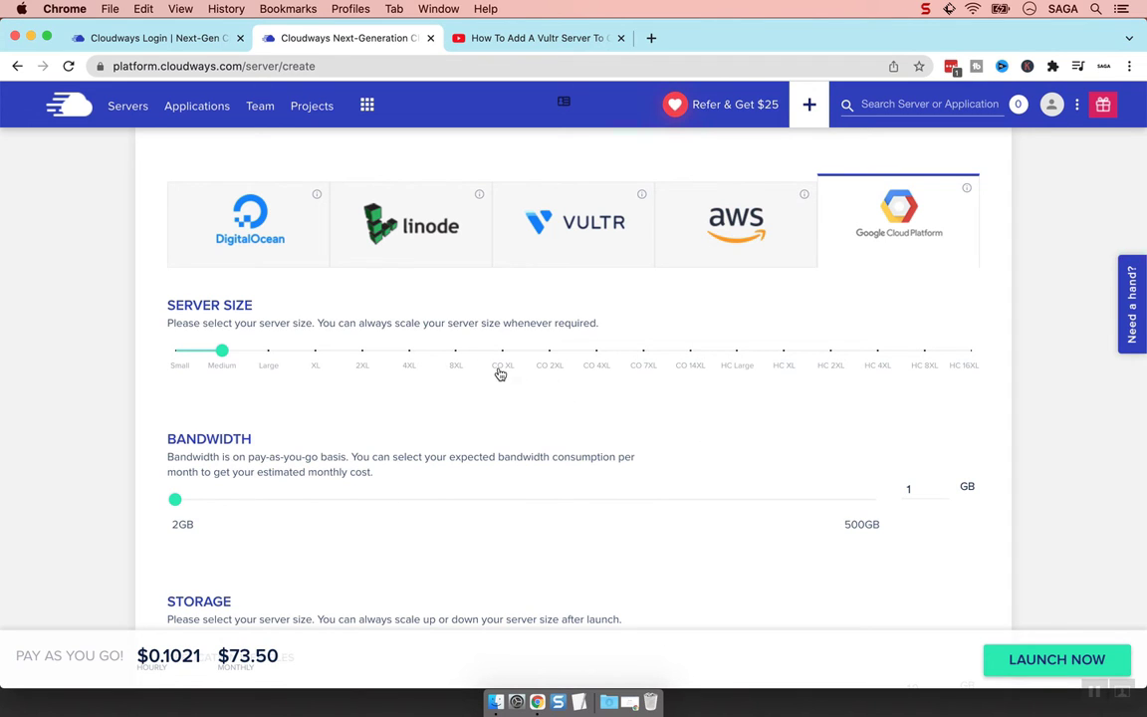
mouse_move(744, 373)
double_click(167, 655)
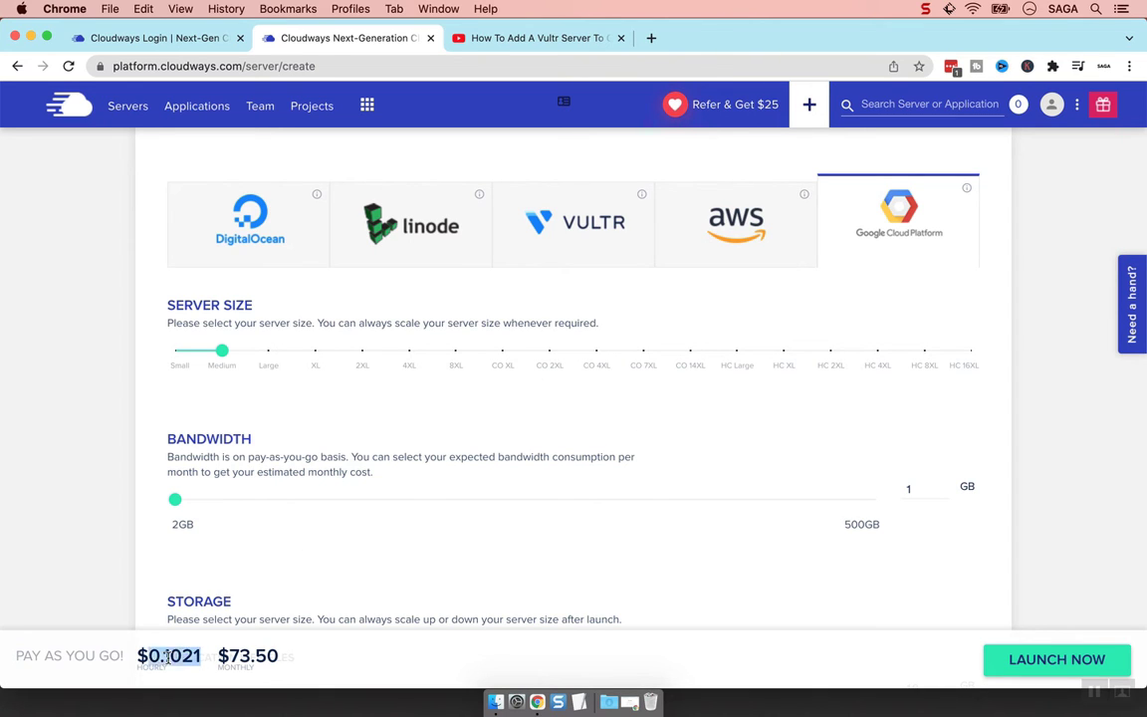
drag(161, 655, 202, 655)
click(355, 423)
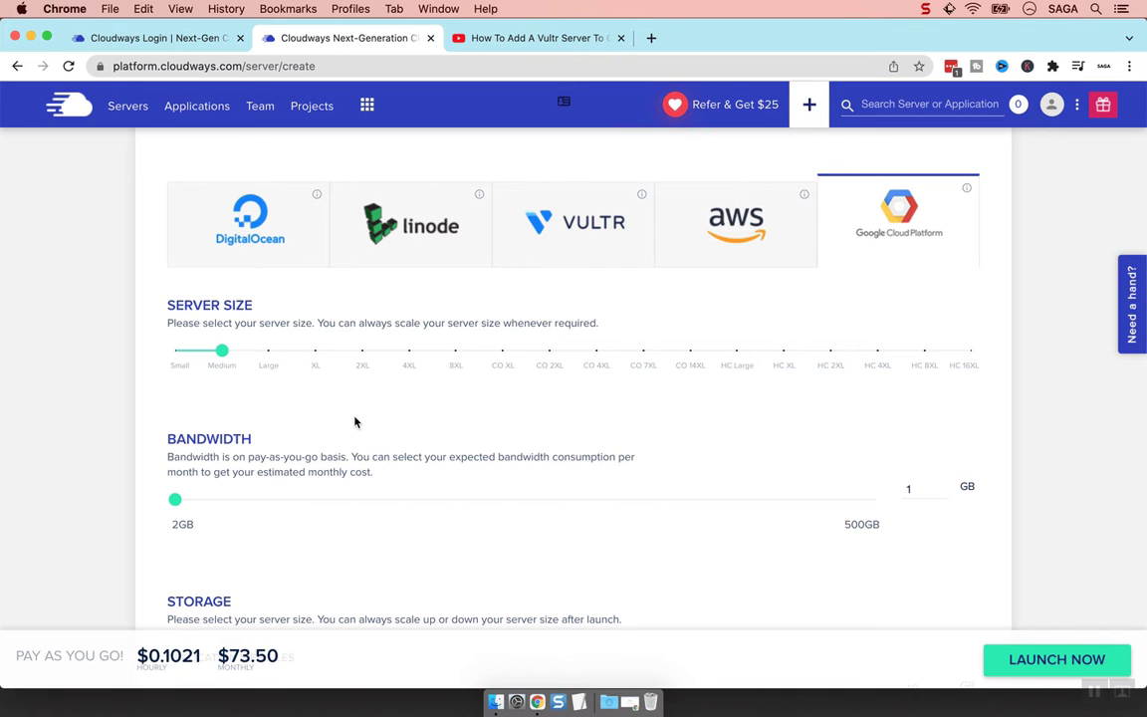
scroll(354, 422, up, 3)
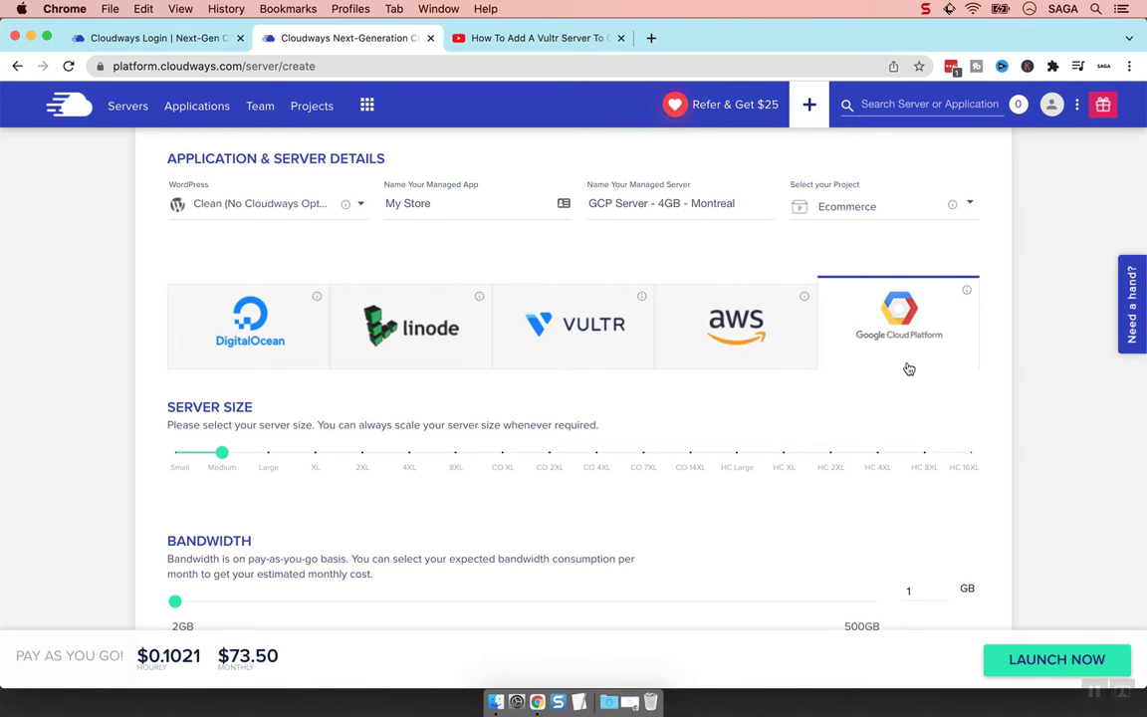
mouse_move(220, 467)
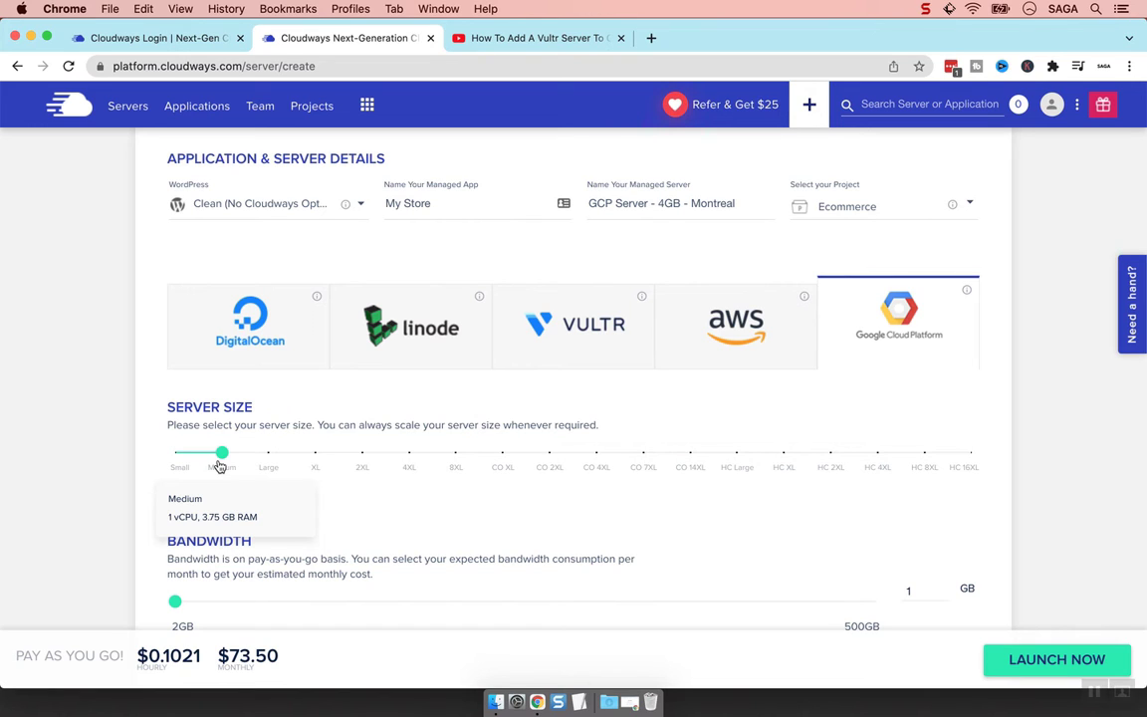
Compare the price of DigitalOcean's 2GB Premium server, ending with Google Cloud Platform selected as the provider.
click(281, 330)
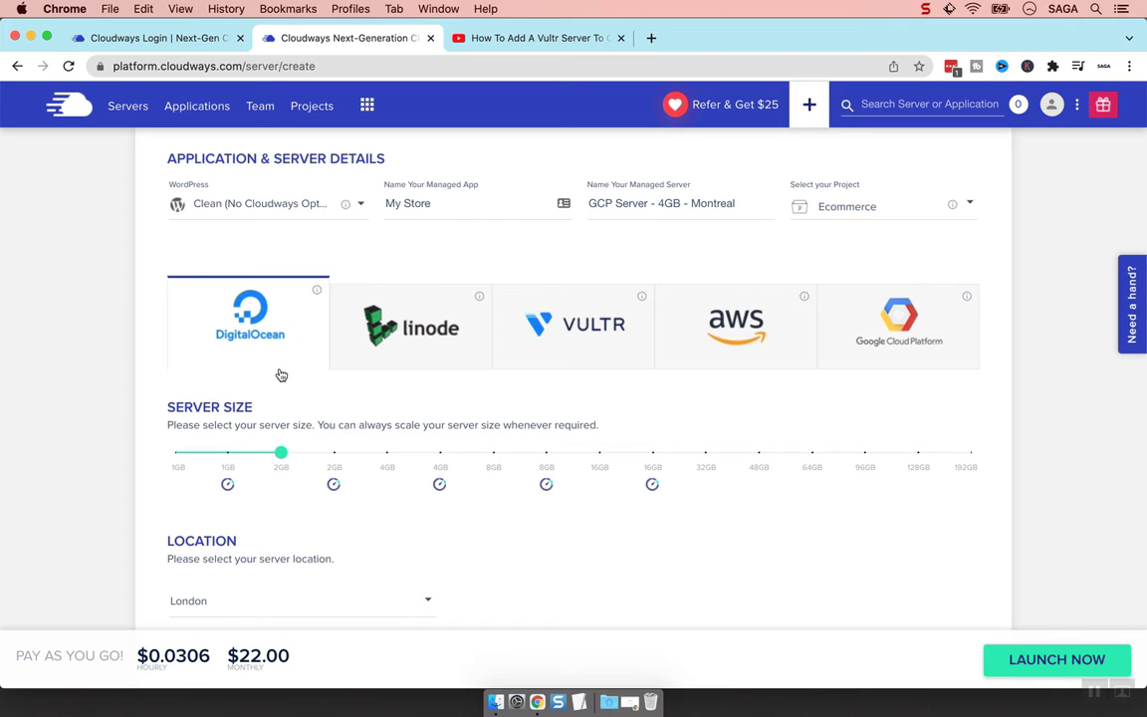
click(337, 454)
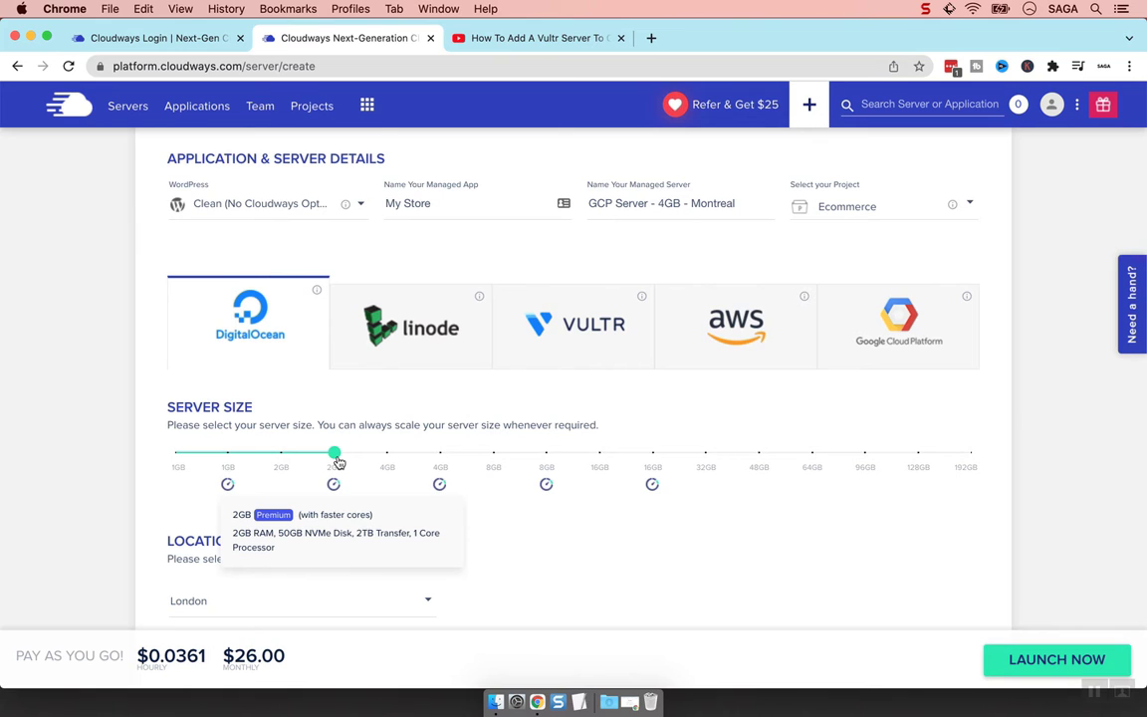
scroll(338, 461, down, 1)
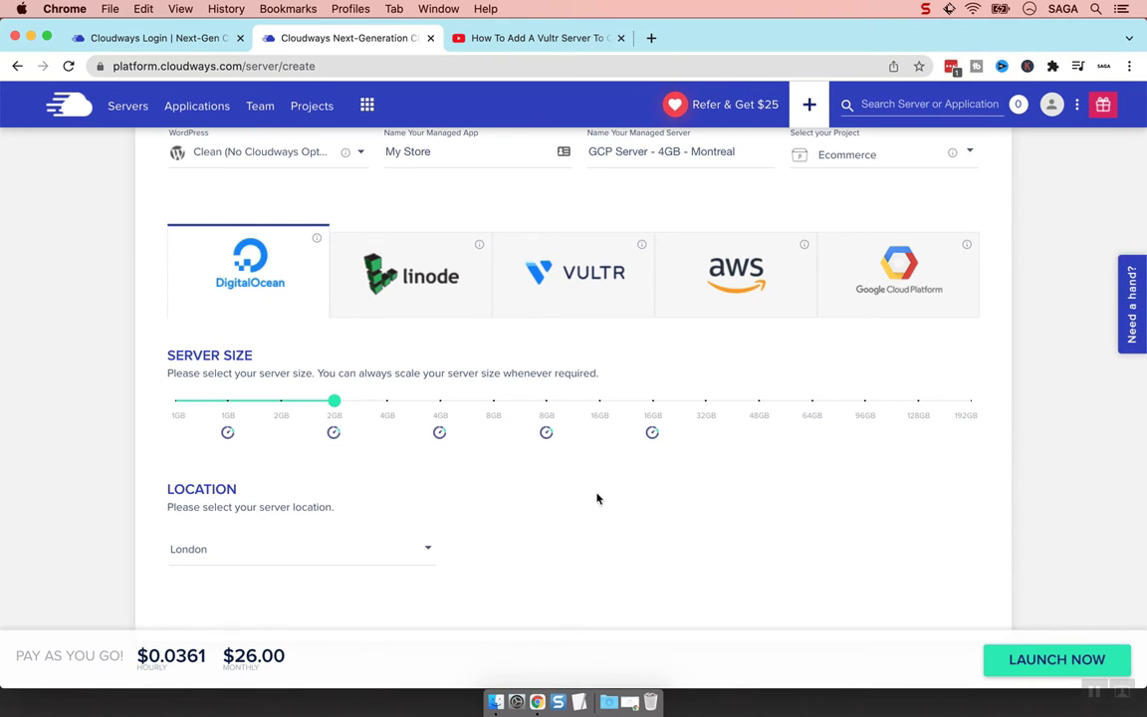
click(865, 313)
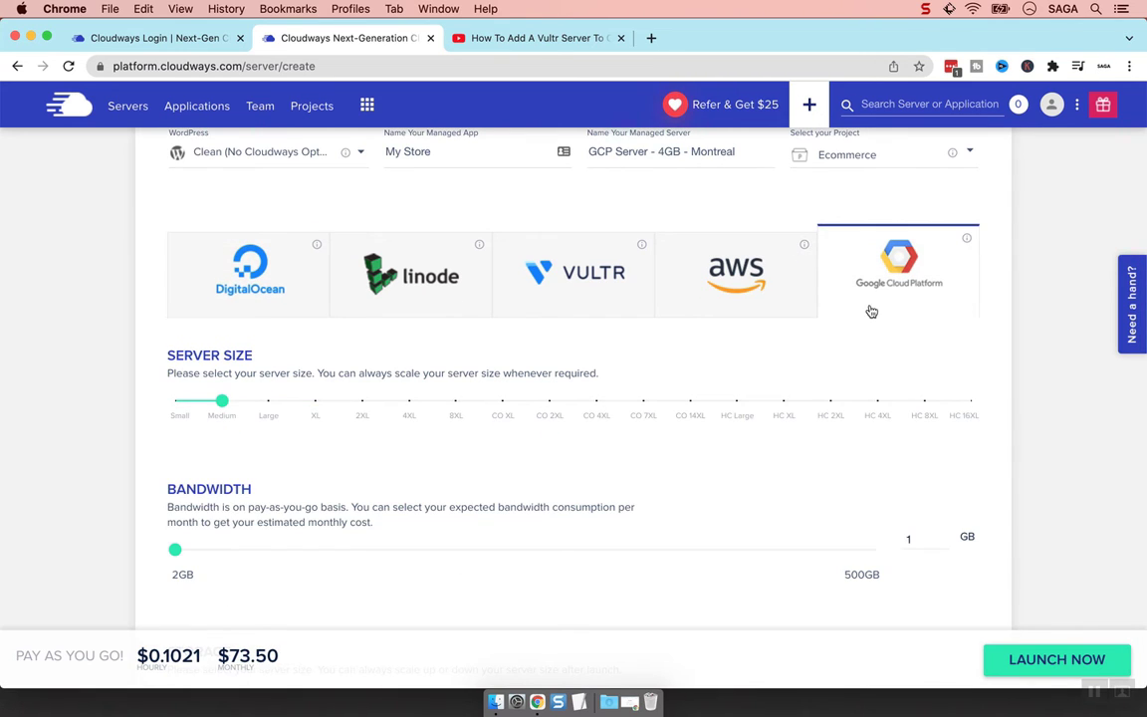
Review the server size, bandwidth, storage and location settings of the Google Cloud Platform server, including the Medium size's specifications.
mouse_move(225, 406)
scroll(219, 458, down, 3)
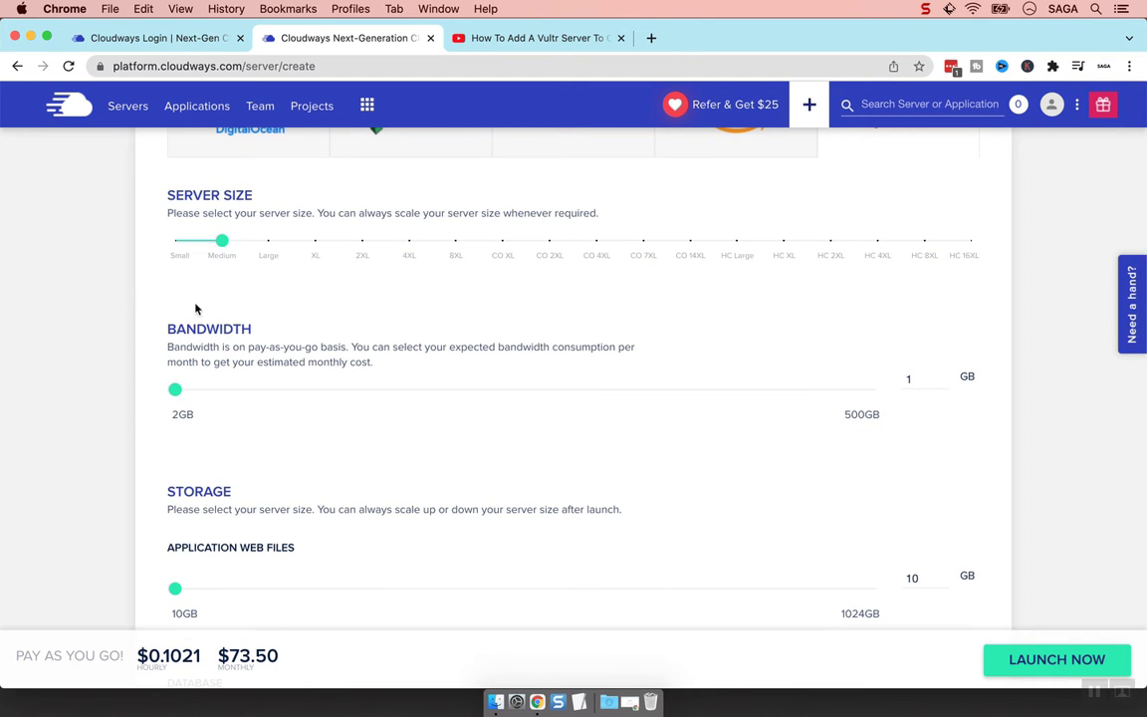
scroll(154, 295, down, 5)
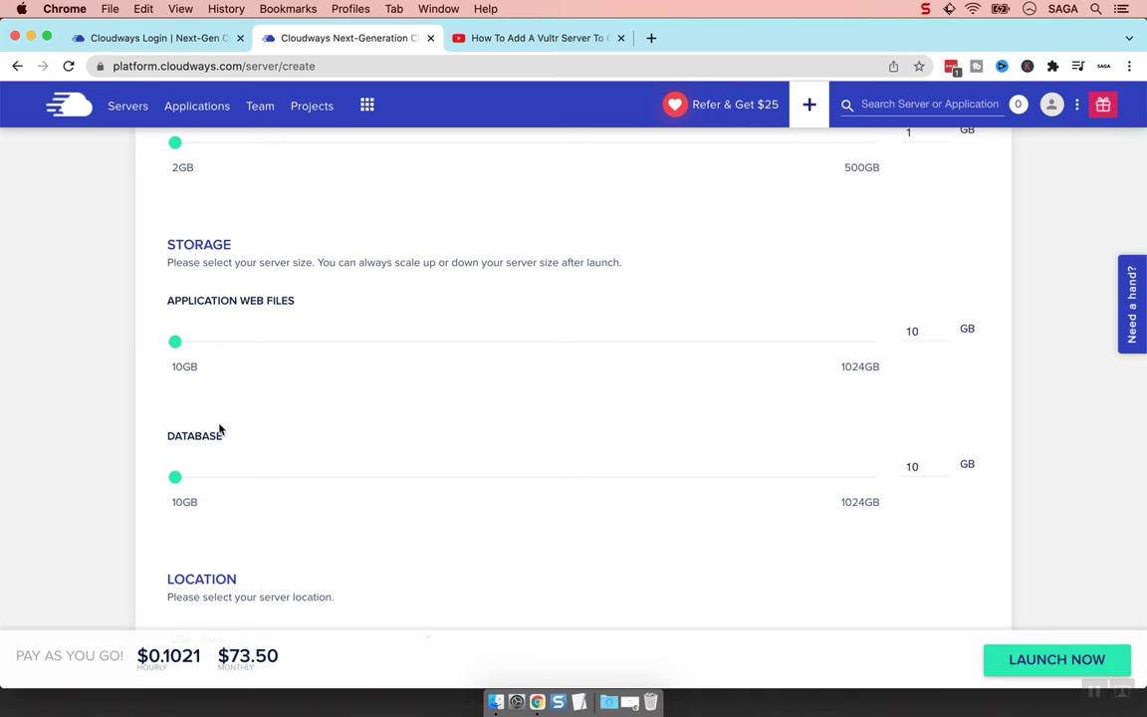
scroll(218, 431, up, 2)
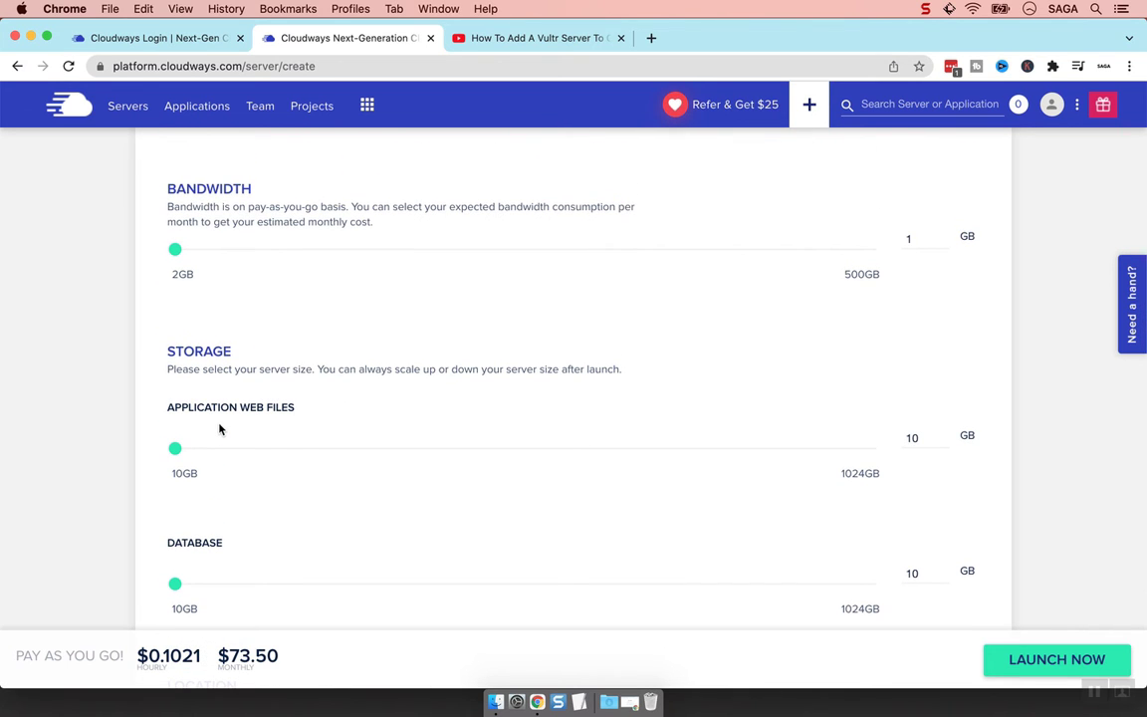
scroll(220, 429, up, 4)
click(221, 300)
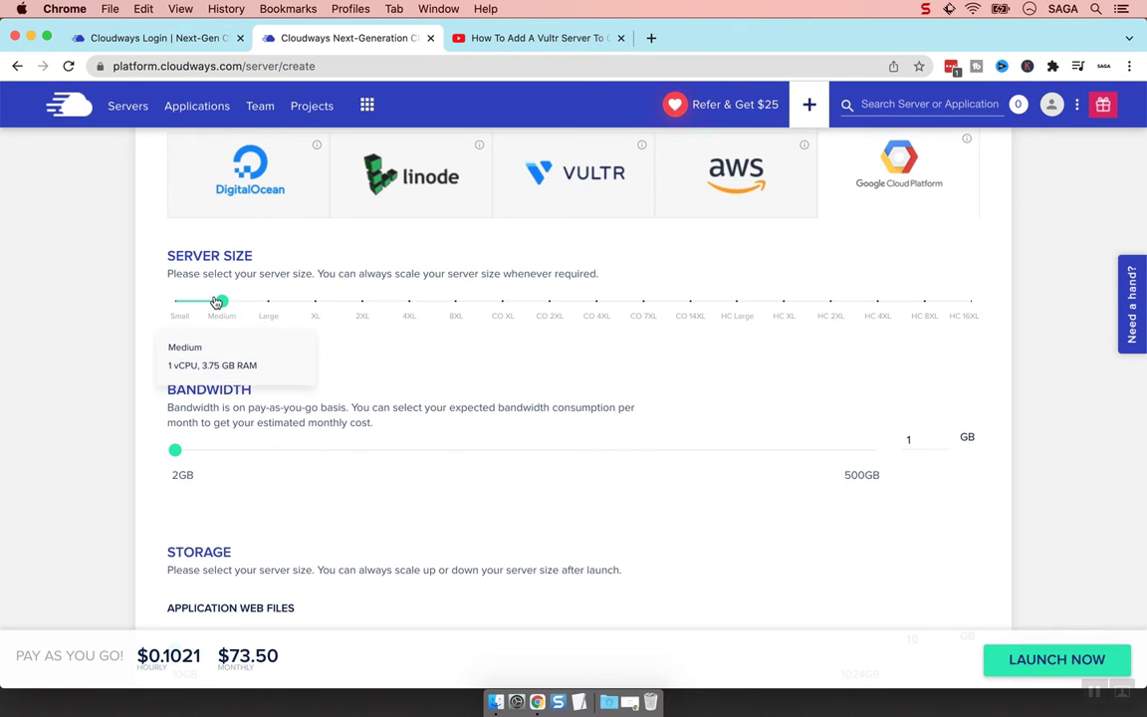
Try expected bandwidths of about 169 GB and exactly 100 GB for the Google Cloud Platform server.
drag(167, 408, 342, 410)
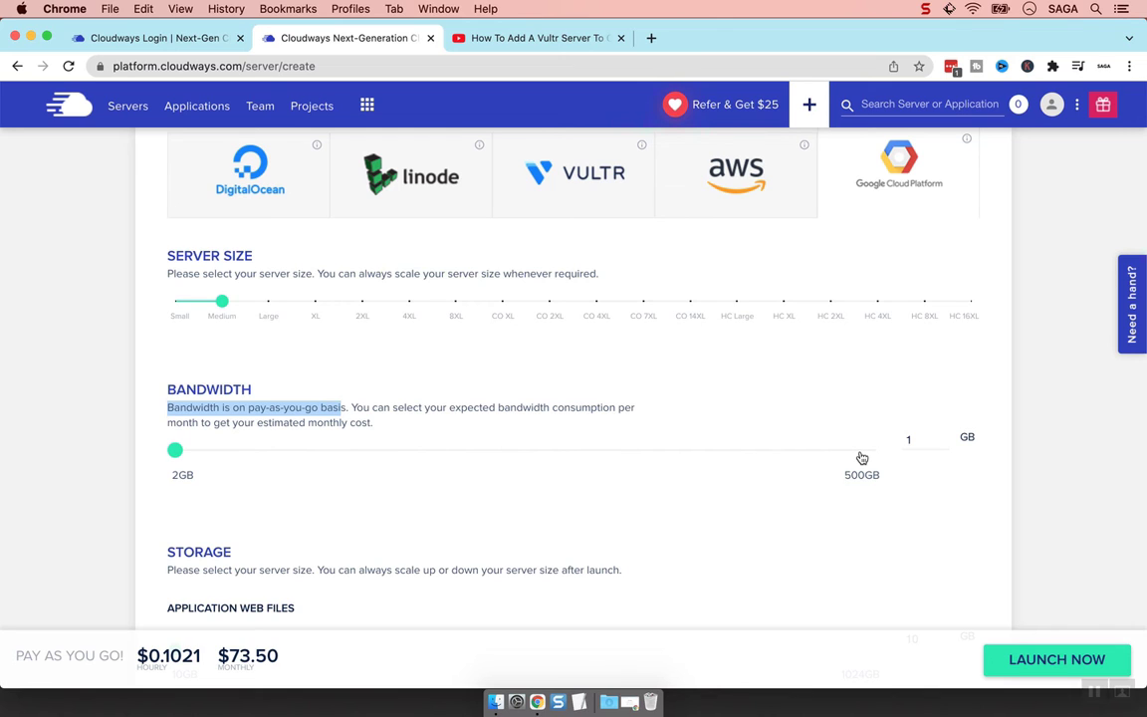
drag(175, 450, 412, 439)
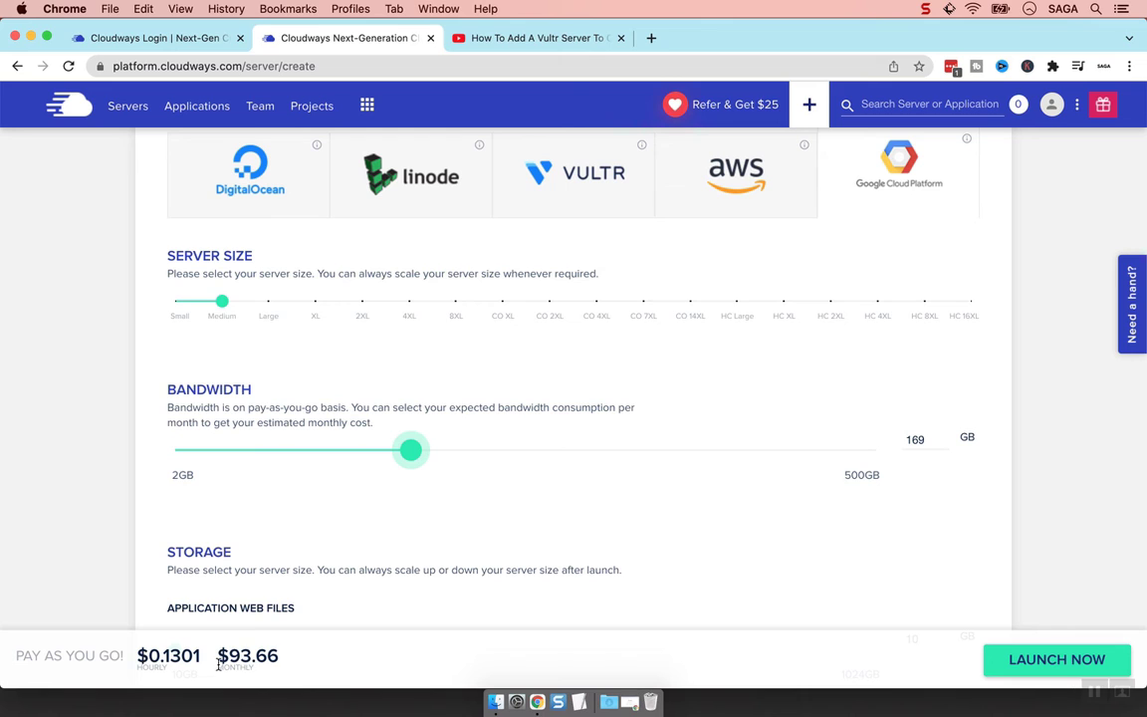
drag(411, 456, 177, 450)
double_click(910, 440)
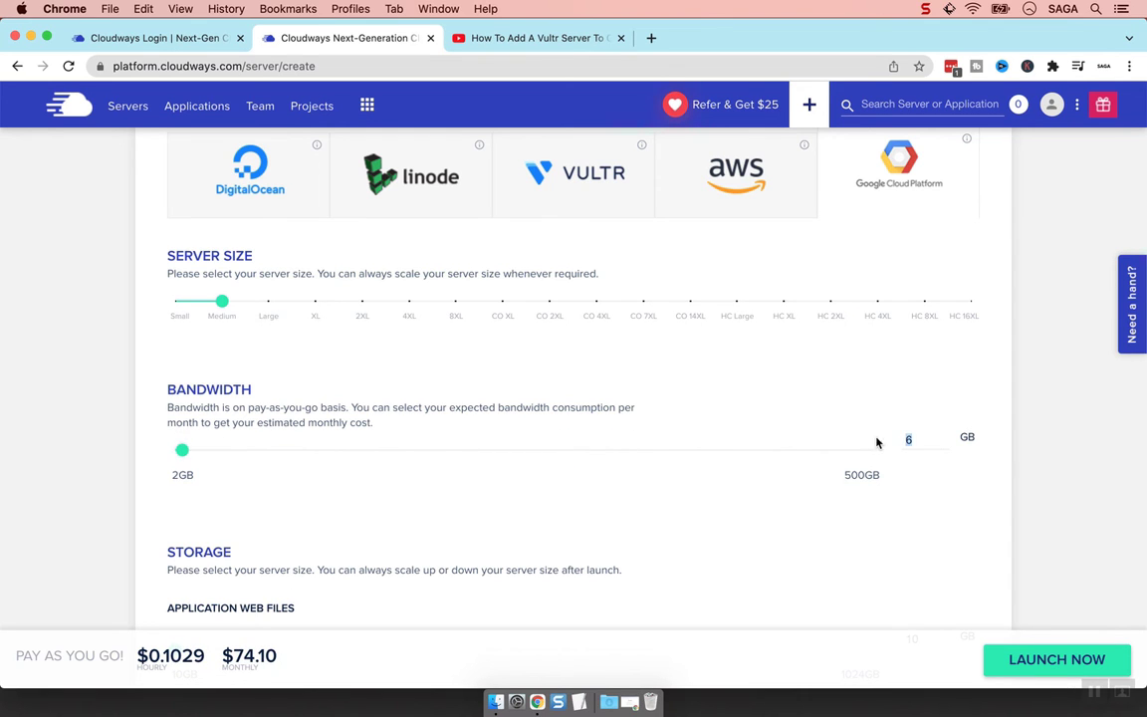
text(100)
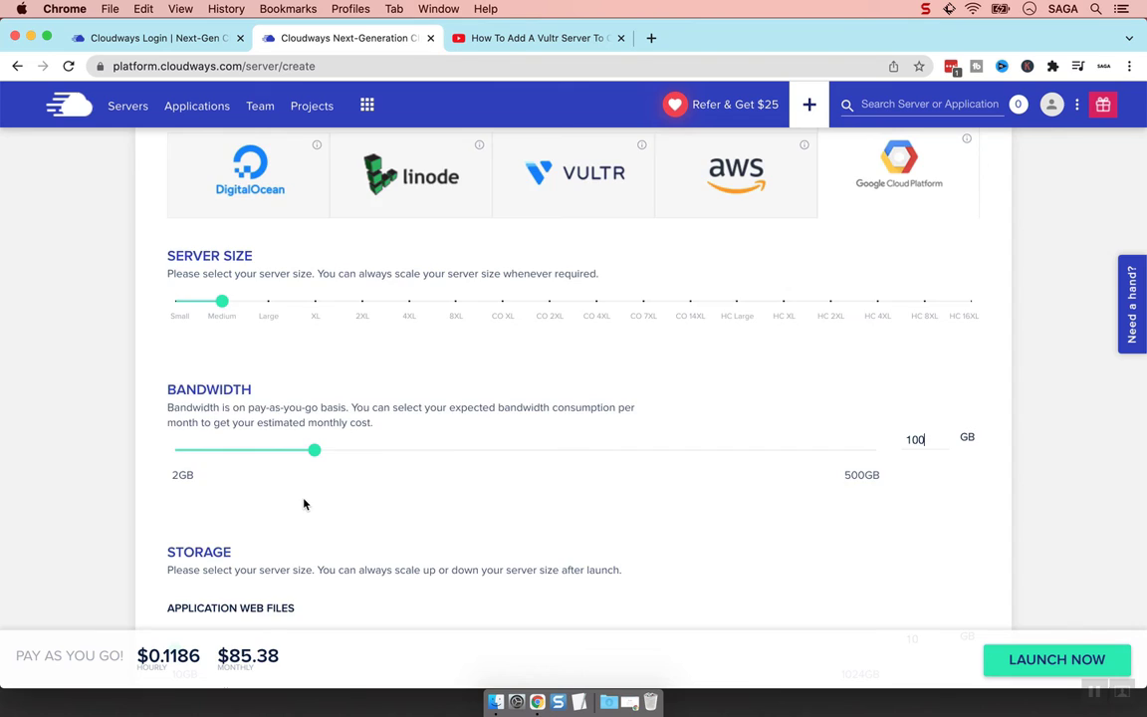
Select DigitalOcean as the cloud provider to compare its server options and price with Google Cloud Platform.
scroll(304, 504, down, 5)
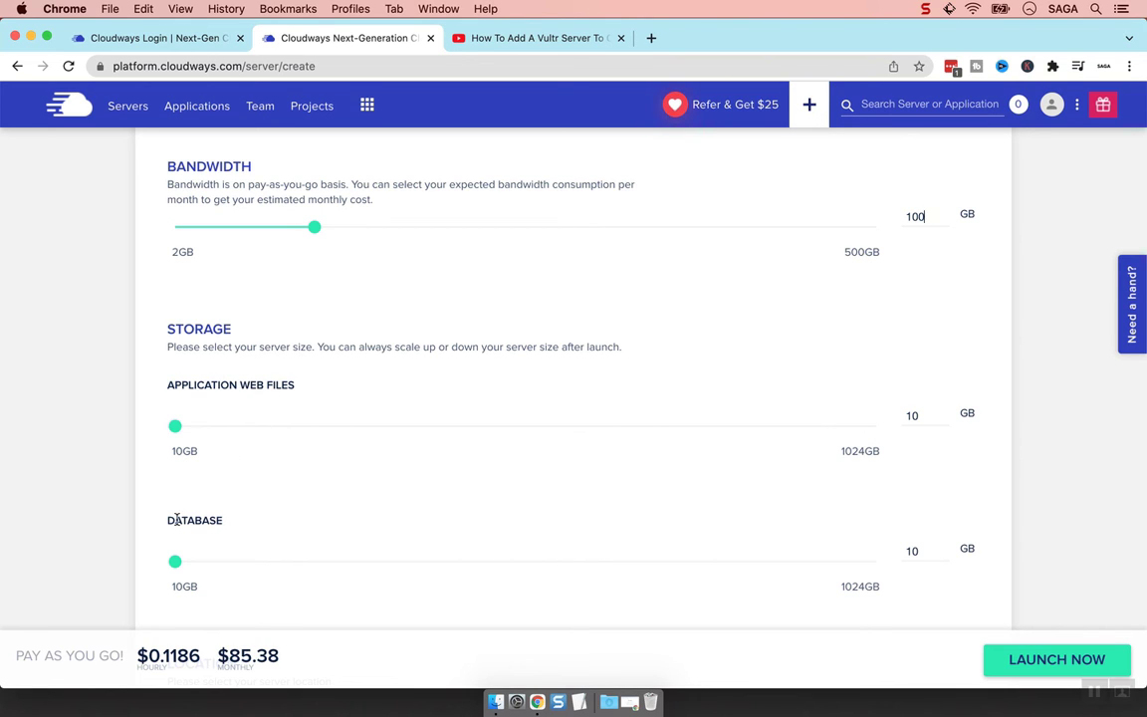
scroll(225, 506, up, 4)
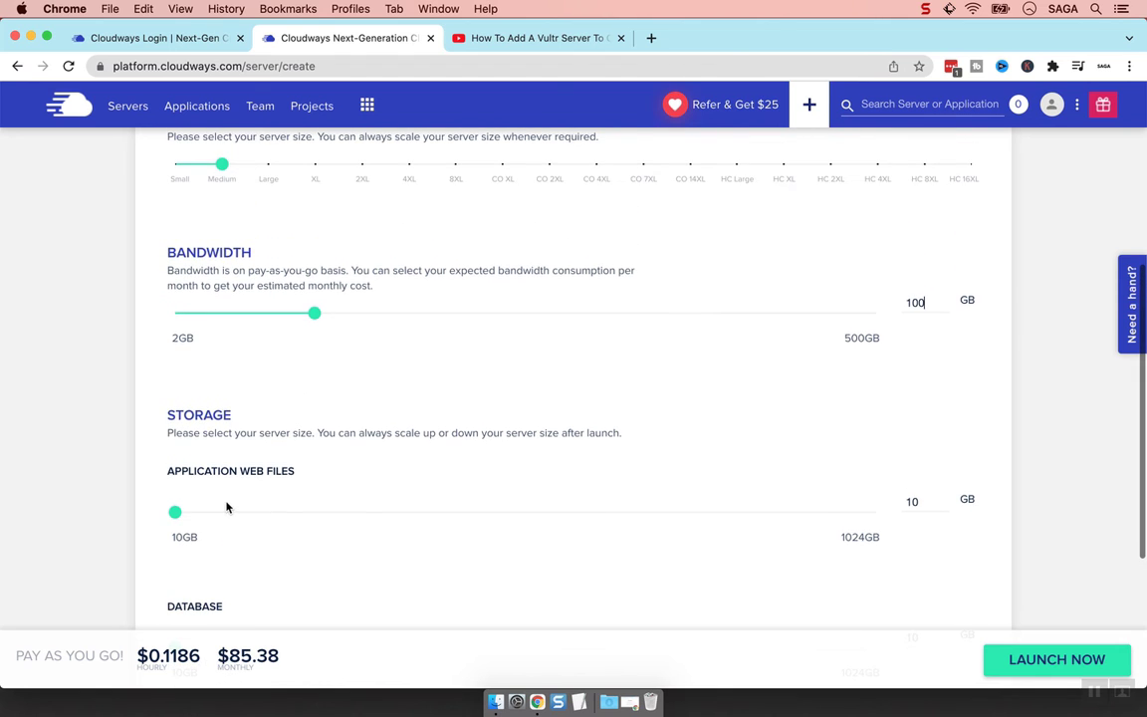
scroll(225, 503, up, 5)
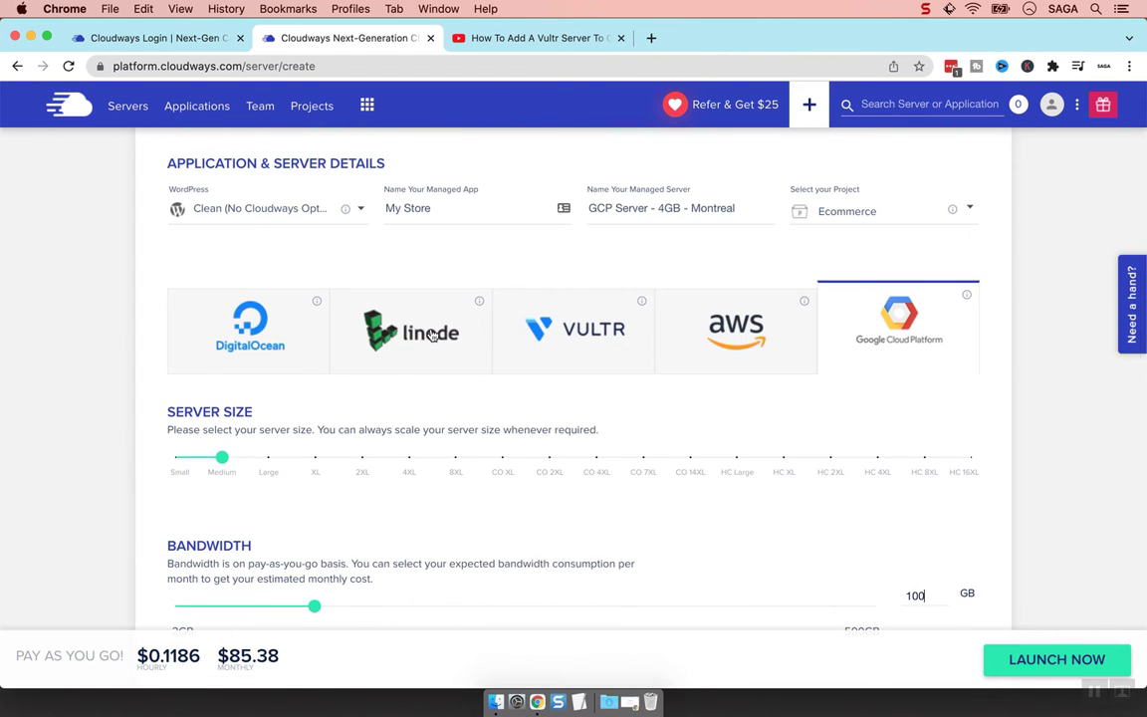
click(259, 342)
scroll(264, 340, down, 1)
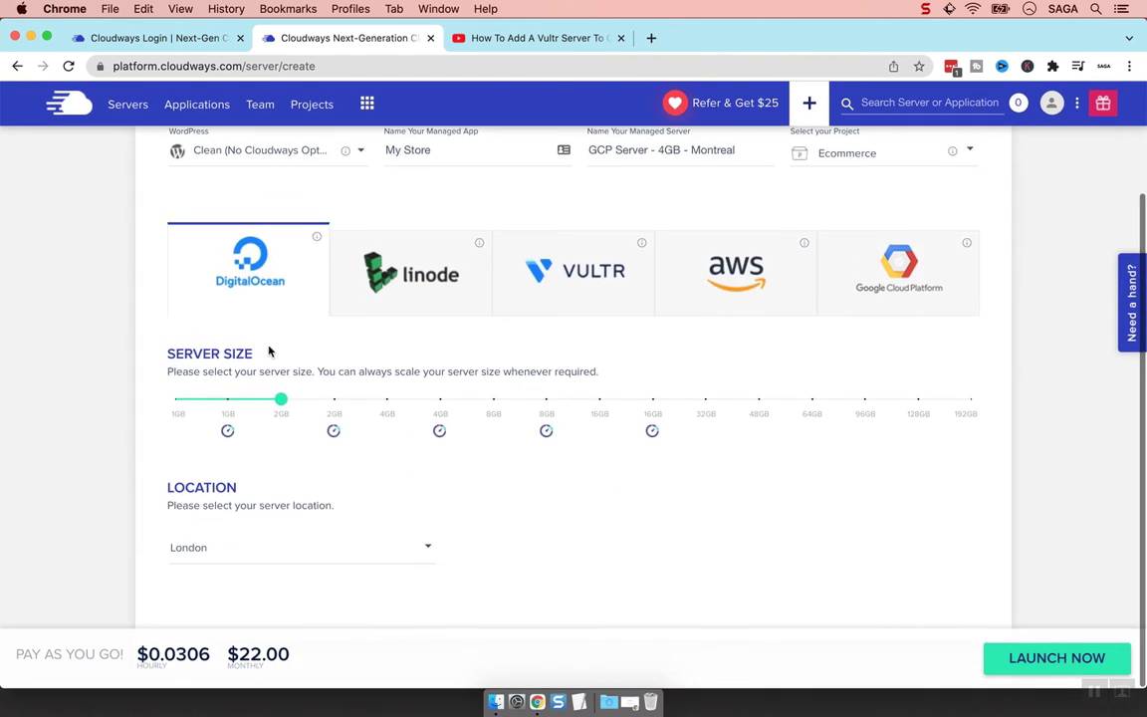
mouse_move(285, 403)
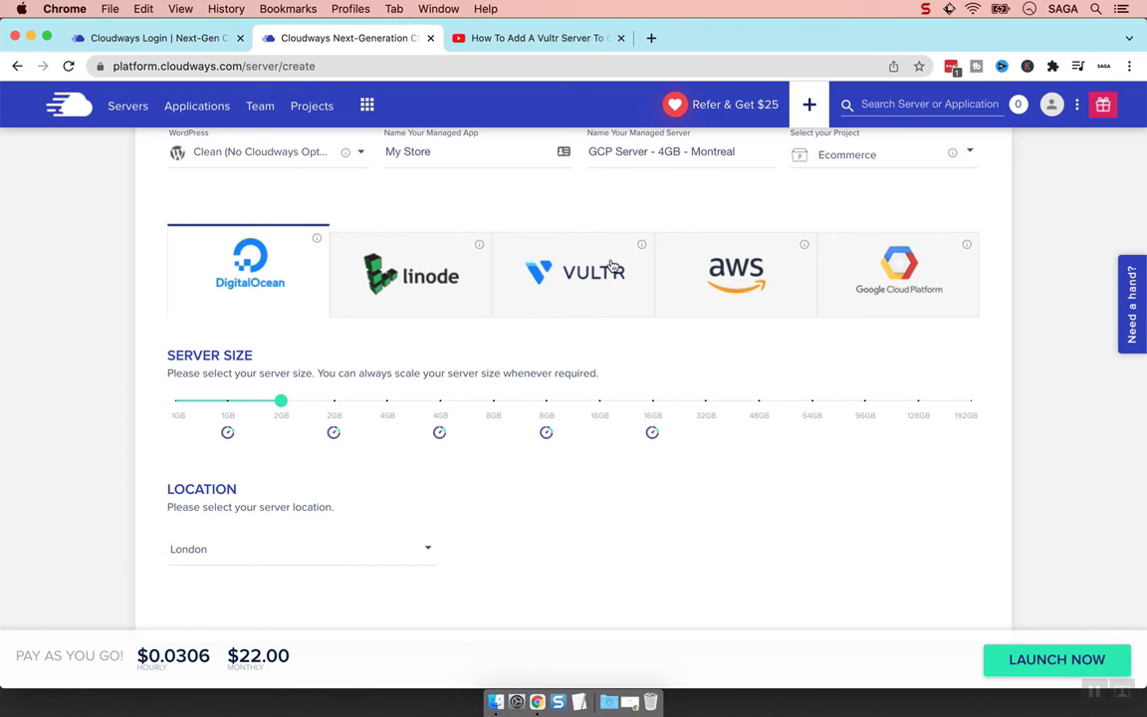
Select AWS as the cloud provider and try about 498 GB of database storage and 65 GB for application web files.
click(759, 263)
scroll(579, 416, down, 5)
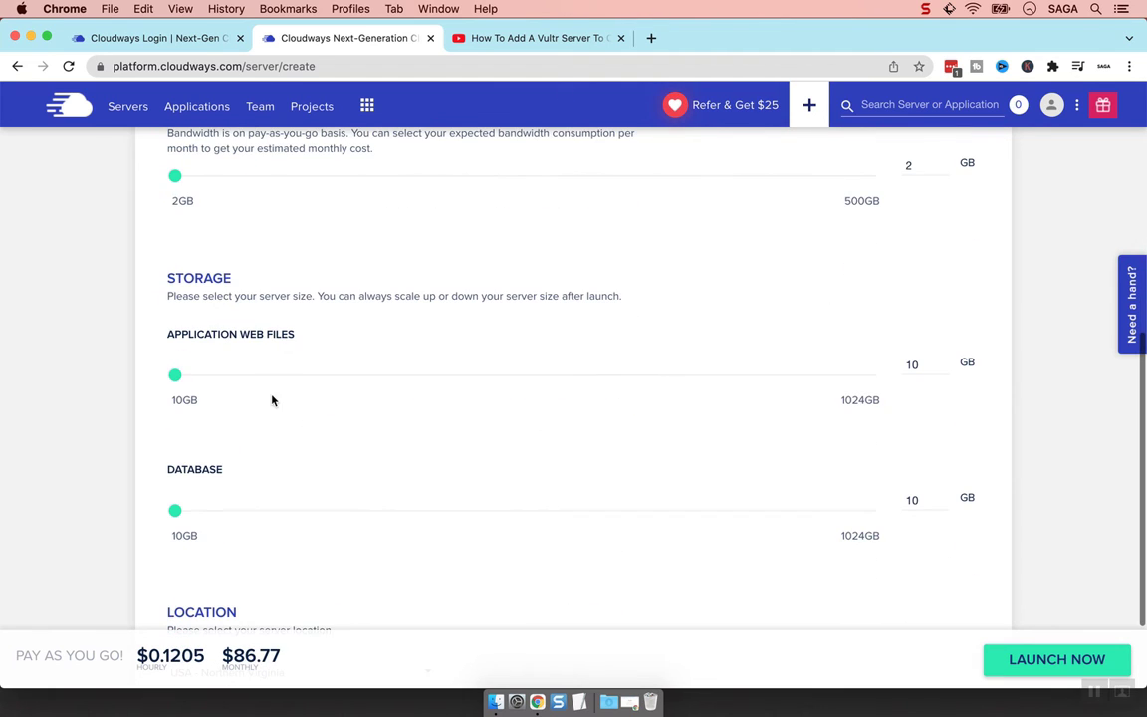
drag(208, 496, 514, 491)
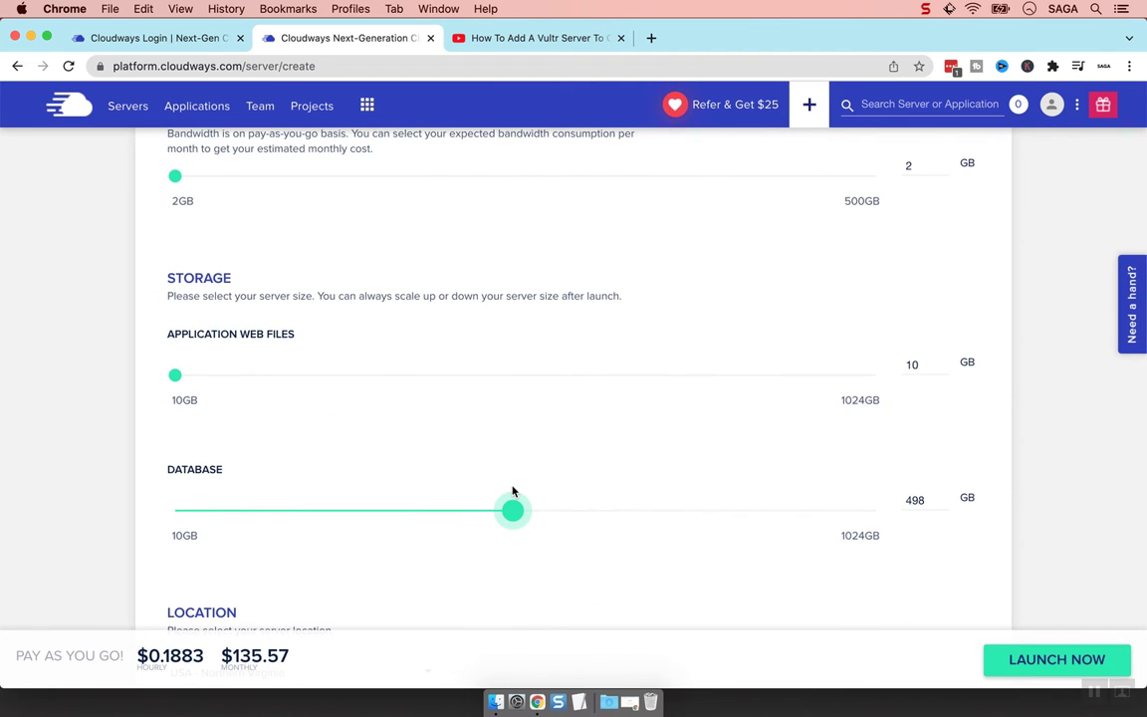
drag(185, 374, 215, 374)
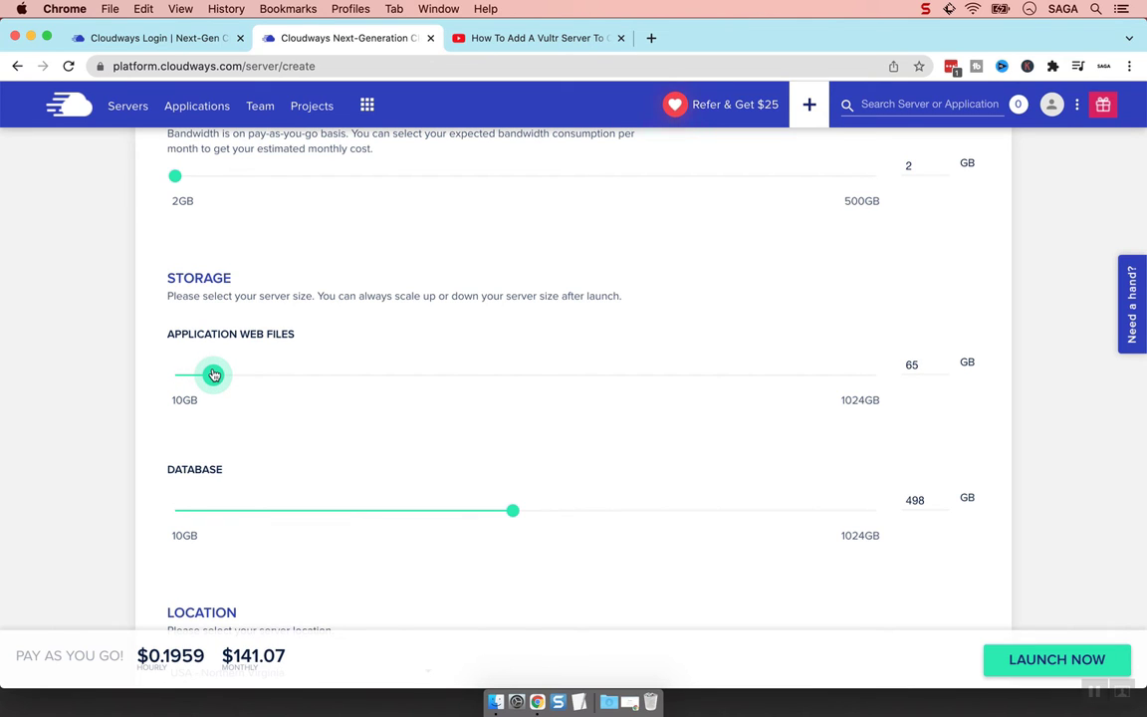
Reduce the AWS server's application web files storage to about 17 GB and its database storage to 10 GB.
drag(214, 375, 179, 375)
drag(515, 512, 174, 511)
scroll(197, 450, up, 3)
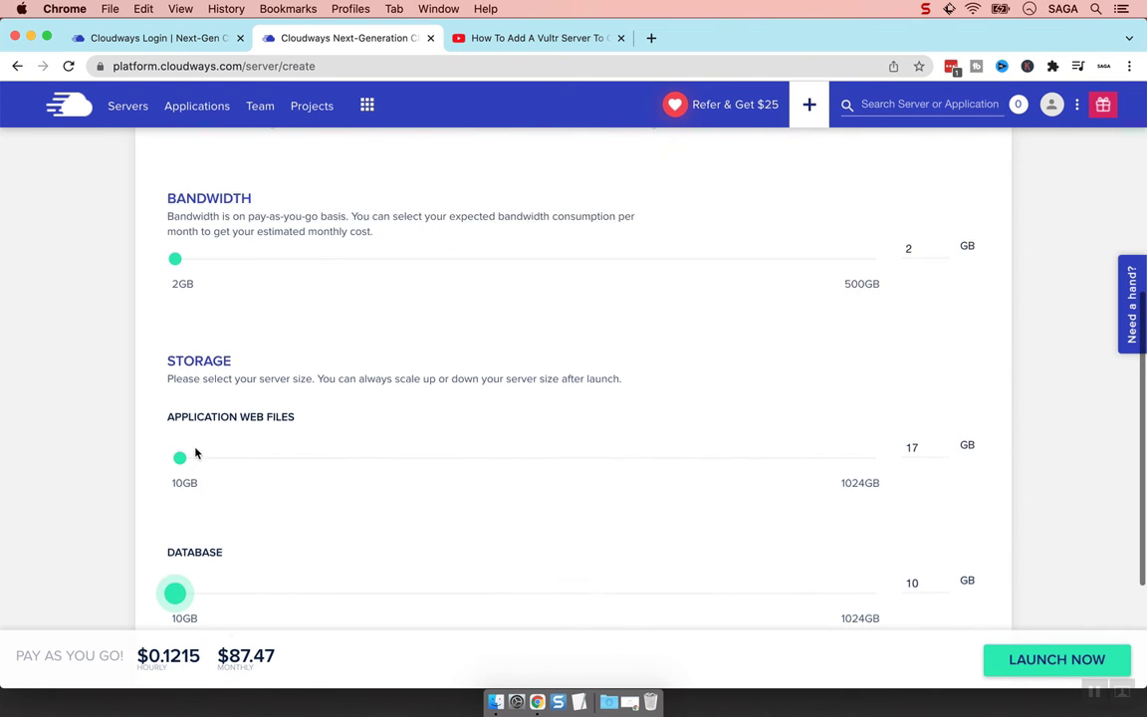
Select Google Cloud Platform as the cloud provider again and set its server size to Small.
scroll(198, 453, up, 1)
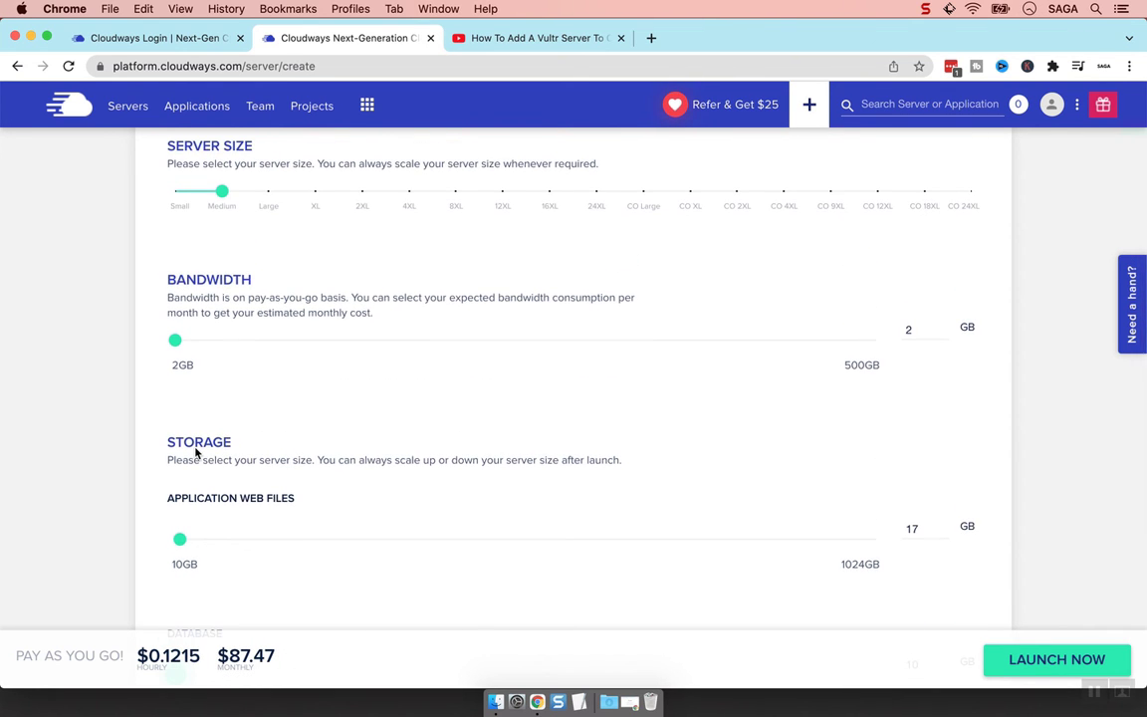
scroll(195, 453, up, 2)
scroll(195, 453, up, 2)
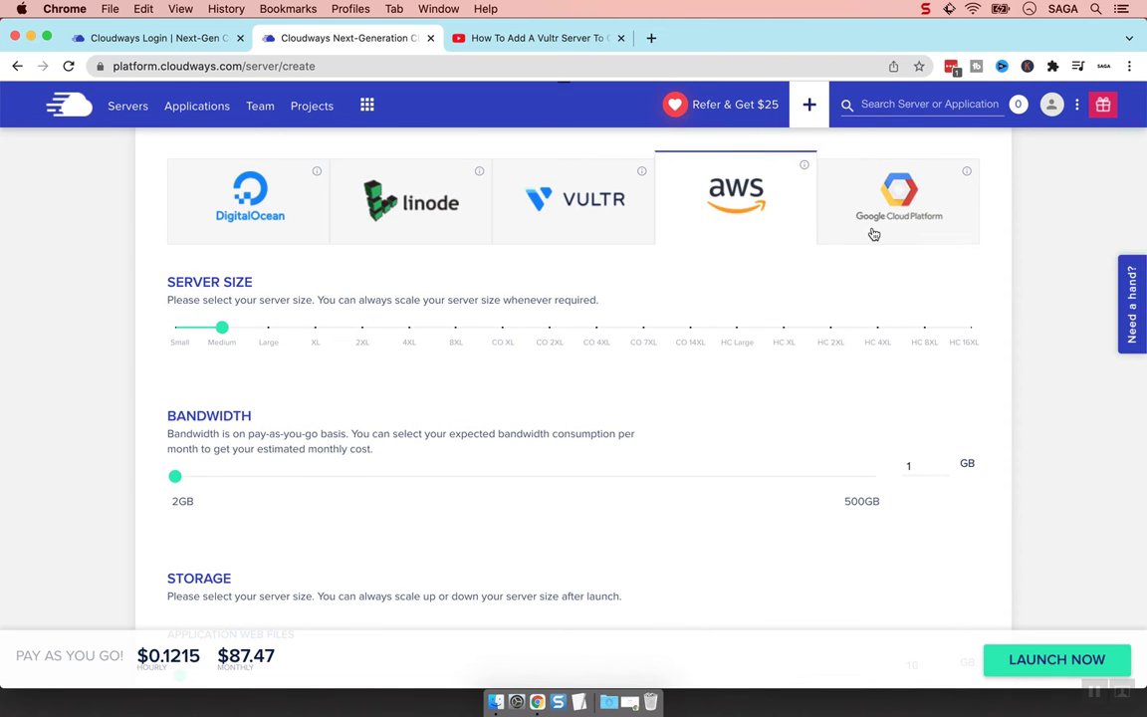
click(896, 194)
scroll(512, 416, down, 5)
scroll(399, 438, up, 3)
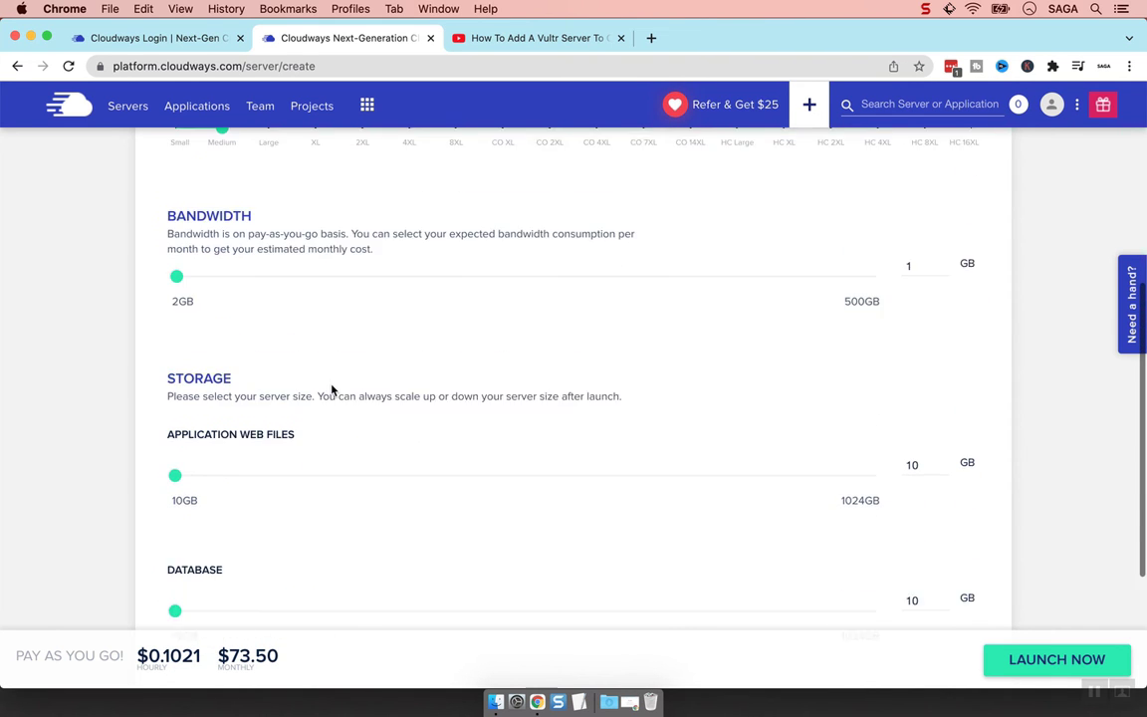
scroll(332, 390, up, 2)
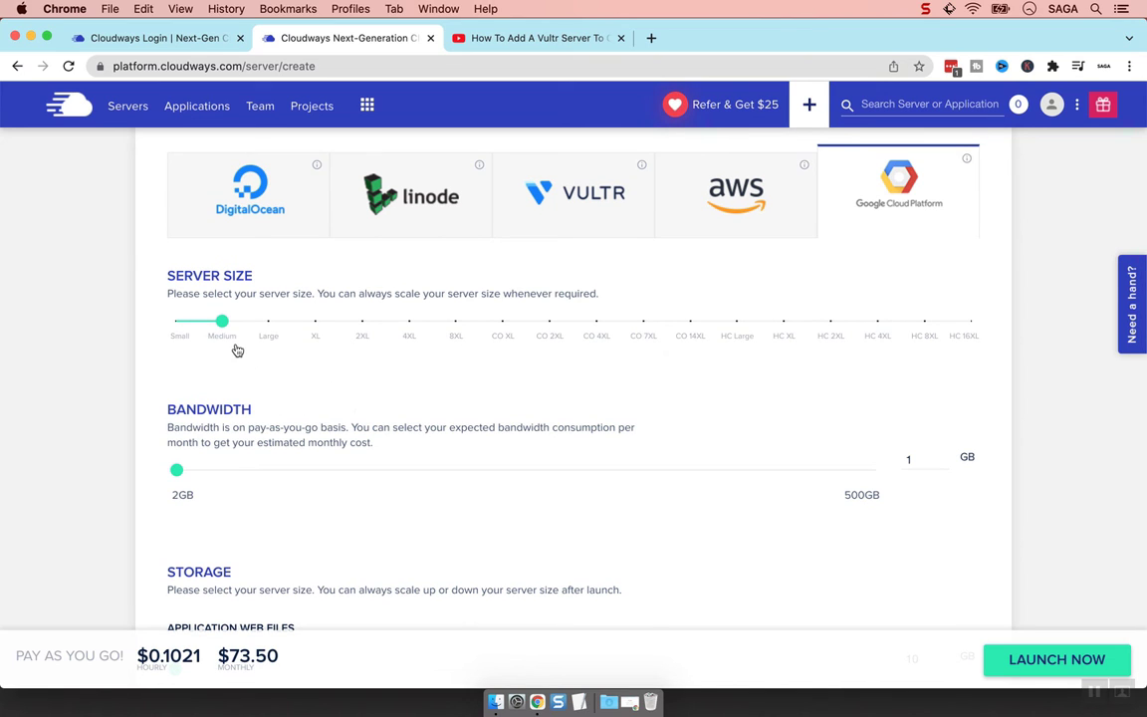
mouse_move(226, 326)
drag(226, 326, 183, 327)
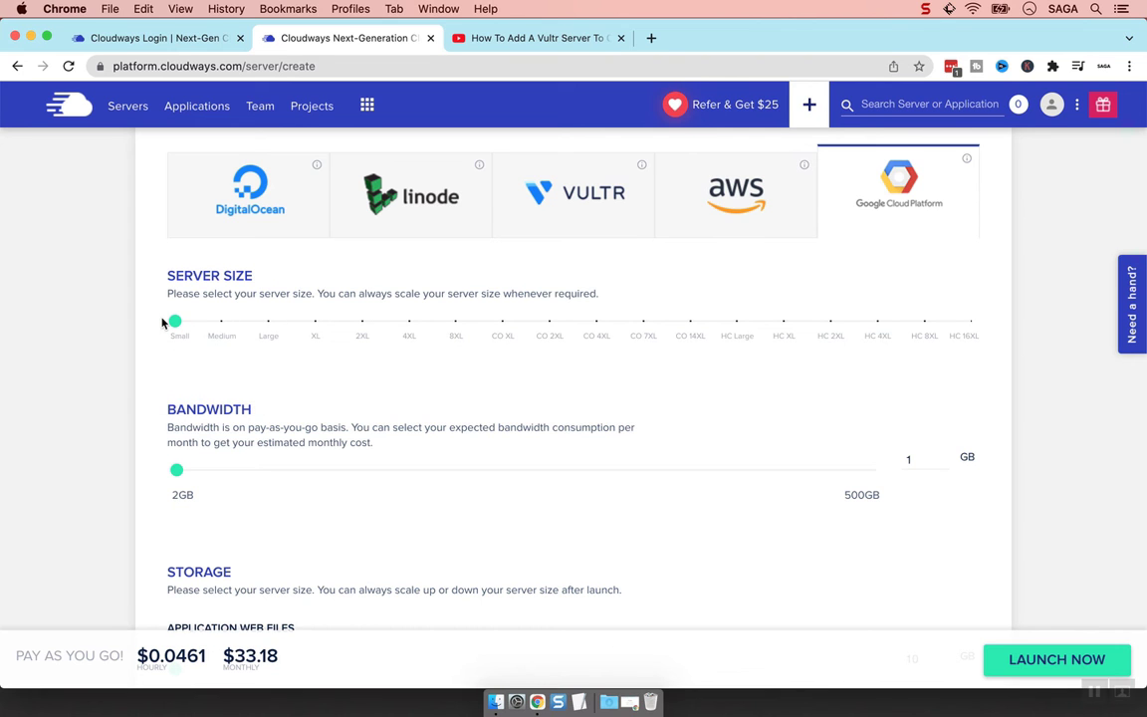
Set the application web files storage to 46 GB after trying about 94 GB.
scroll(162, 322, down, 3)
scroll(221, 401, down, 3)
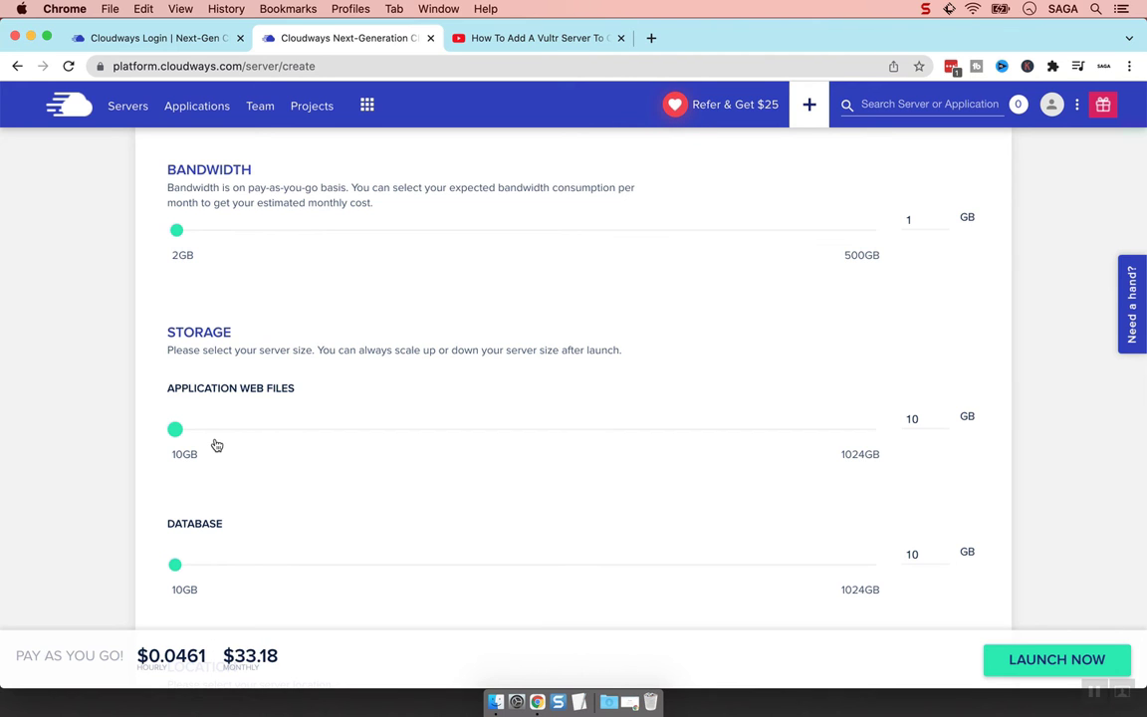
scroll(216, 445, down, 3)
scroll(215, 443, up, 2)
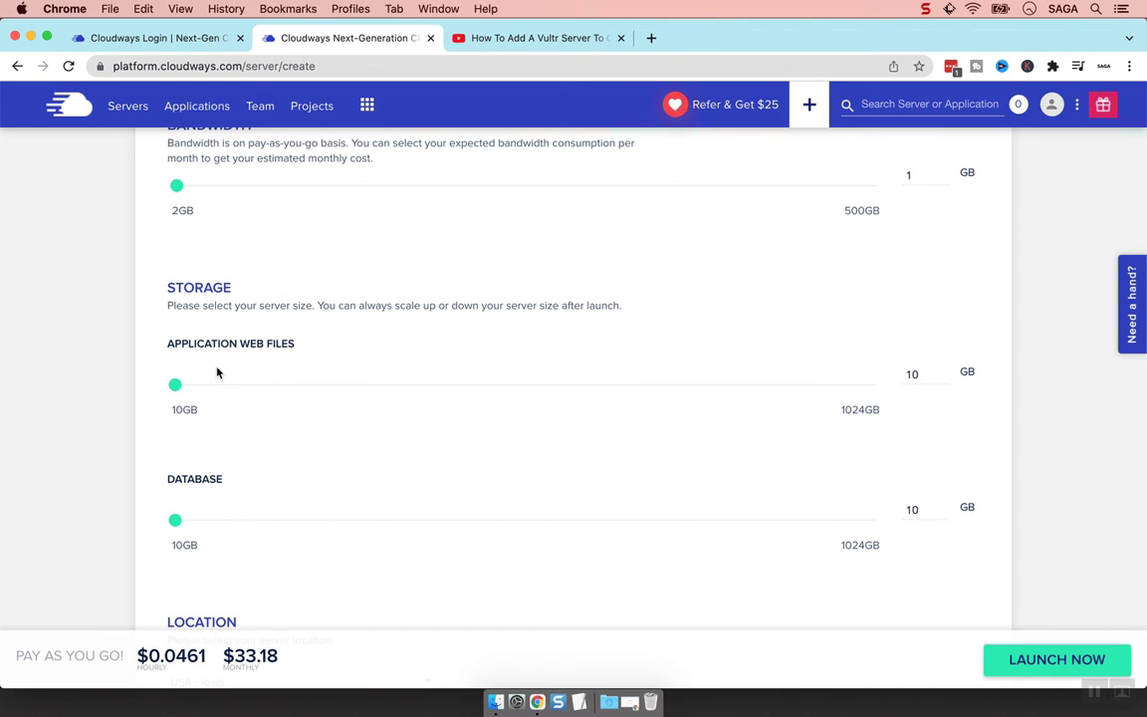
drag(175, 385, 208, 388)
drag(217, 388, 235, 388)
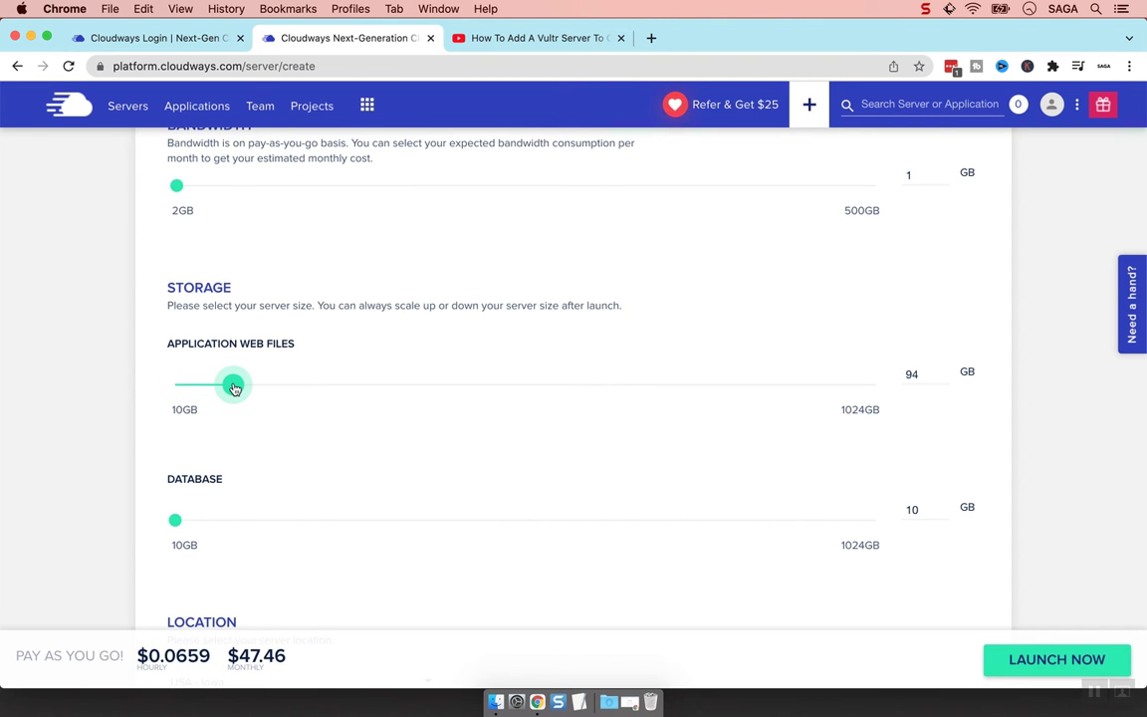
drag(235, 388, 200, 391)
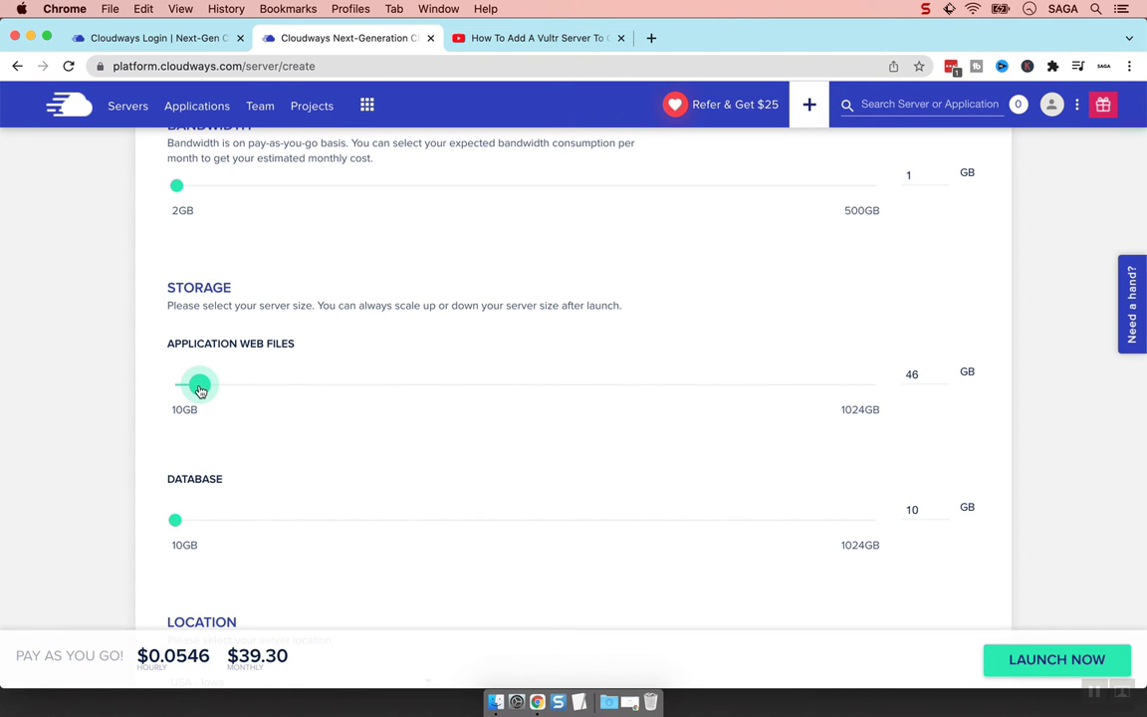
Browse the server locations offered for Google Cloud Platform, from the USA to Asia Pacific, without choosing one.
scroll(200, 391, down, 3)
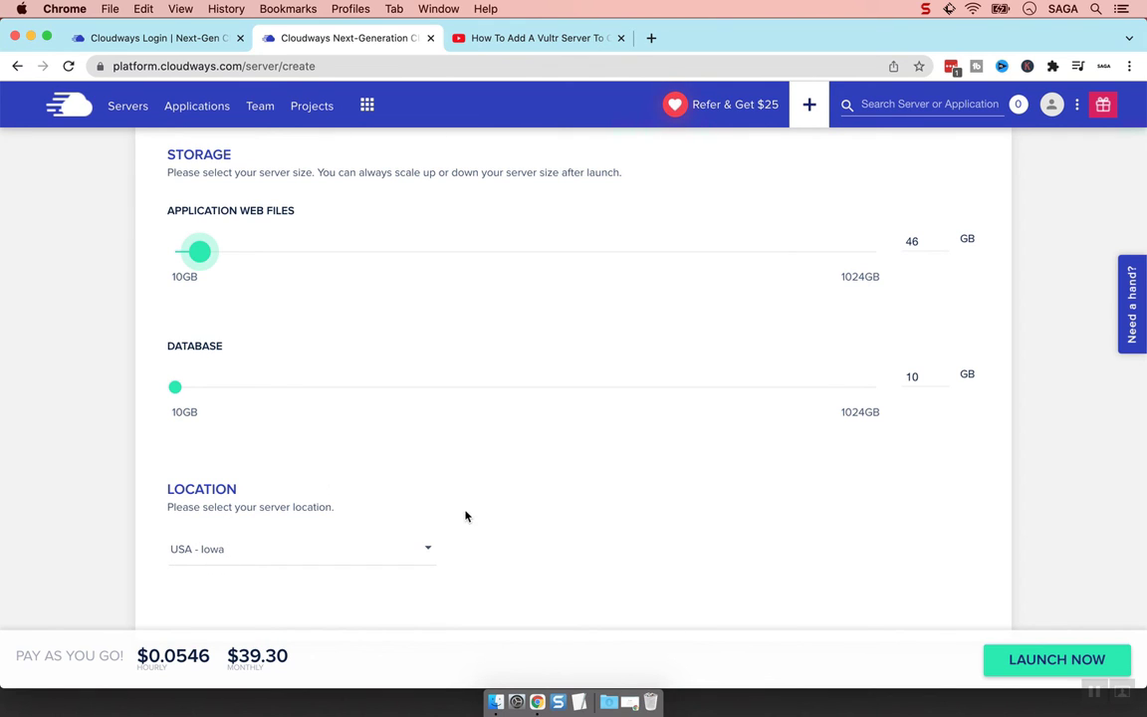
scroll(574, 527, up, 10)
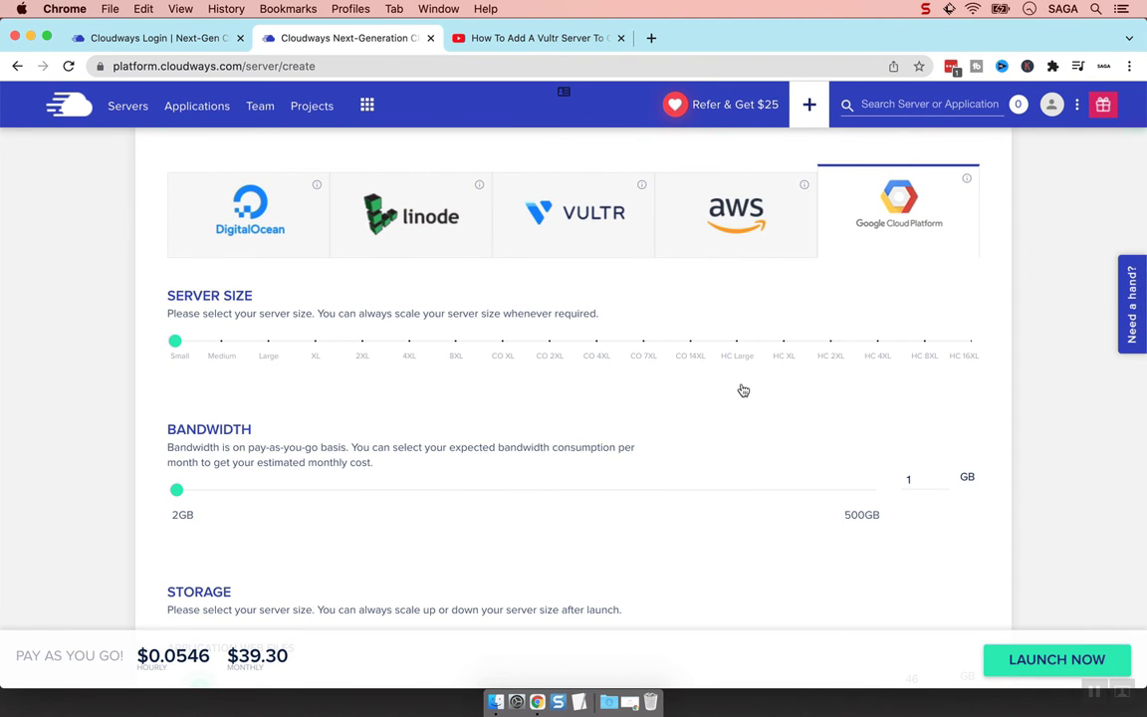
scroll(737, 391, down, 10)
click(382, 560)
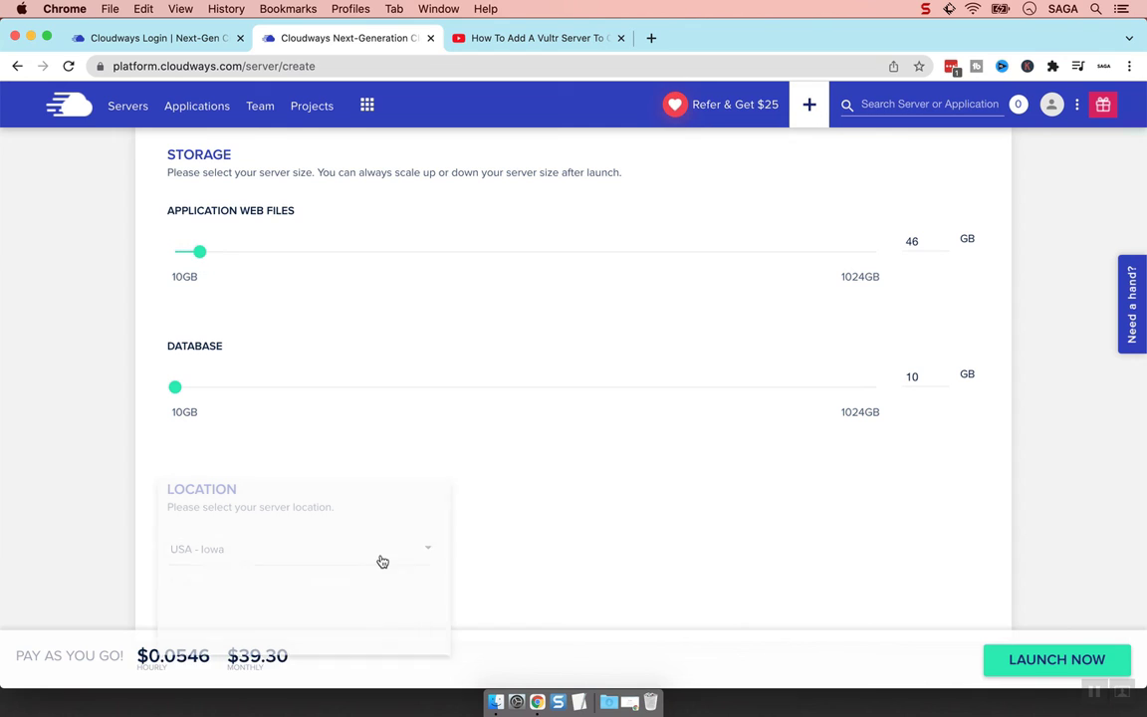
scroll(389, 542, down, 3)
scroll(394, 526, up, 3)
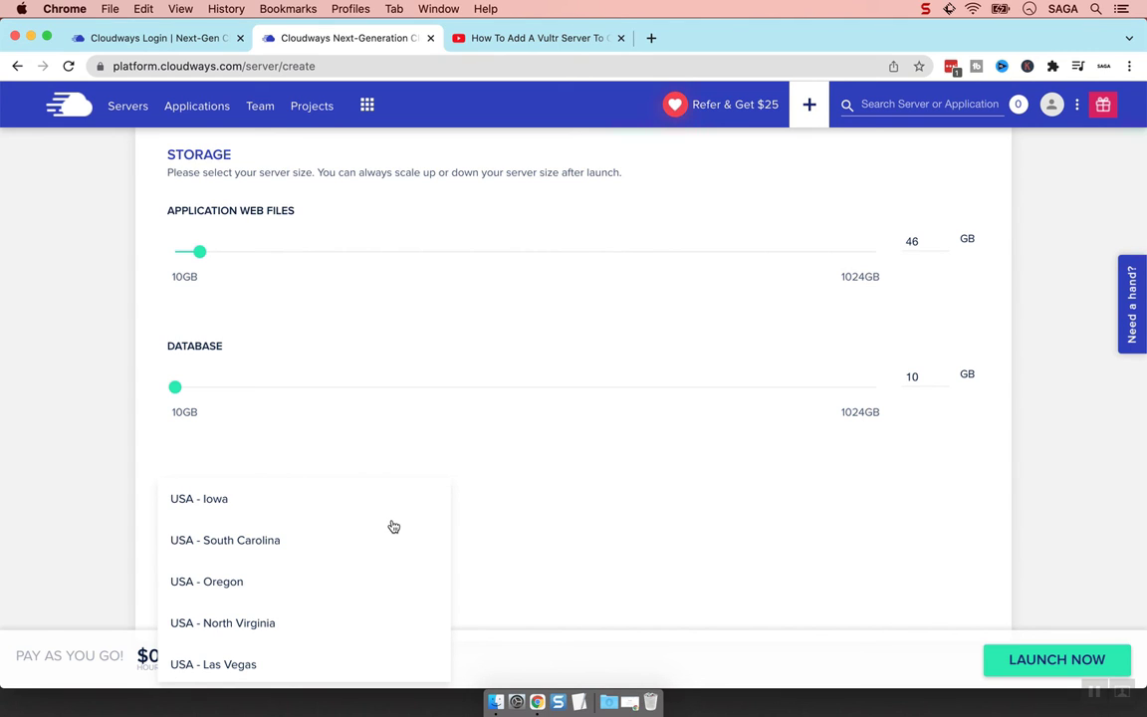
scroll(393, 525, down, 5)
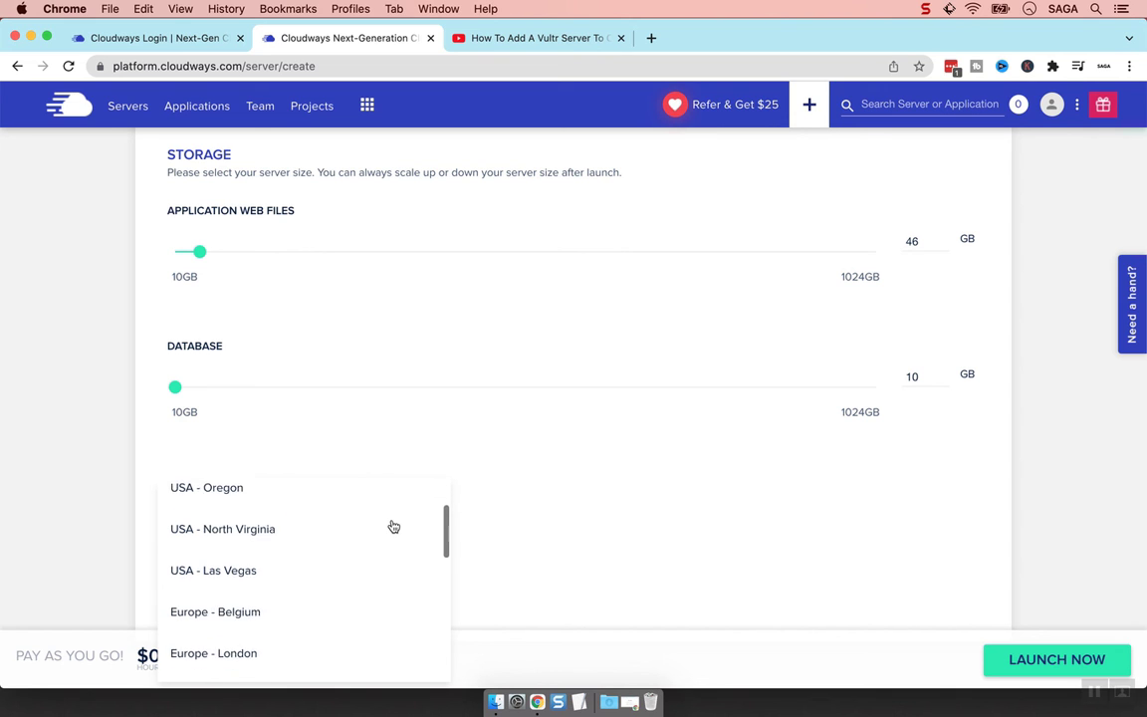
scroll(309, 567, down, 3)
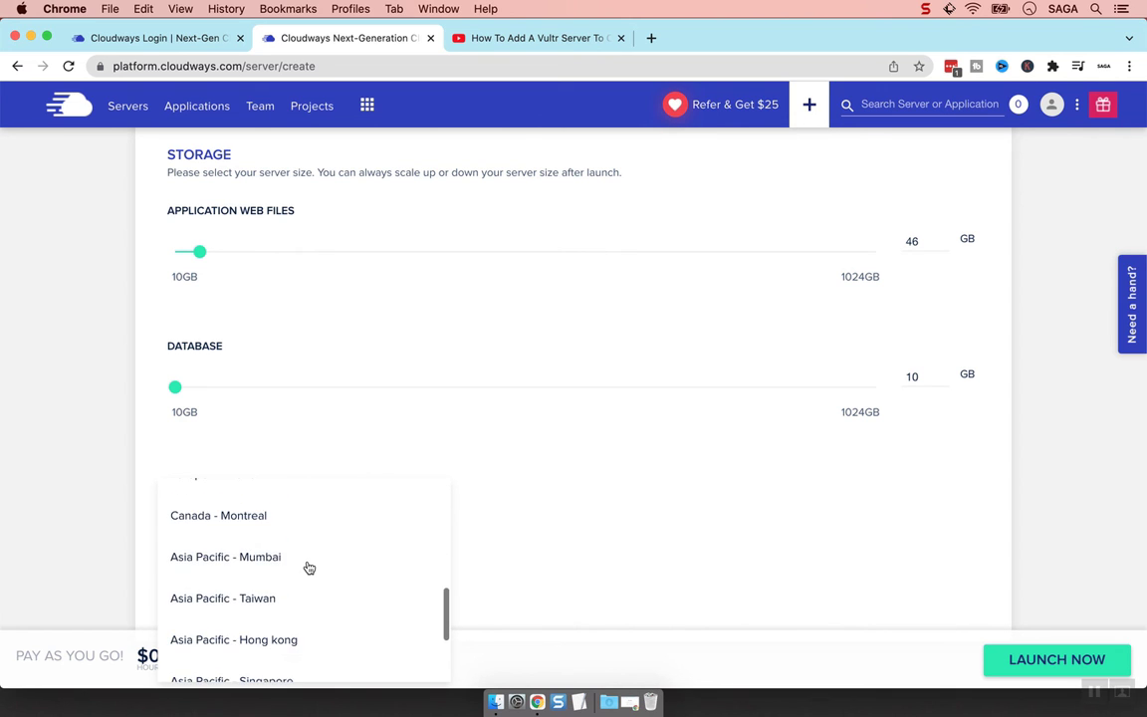
scroll(309, 568, up, 4)
scroll(409, 524, up, 4)
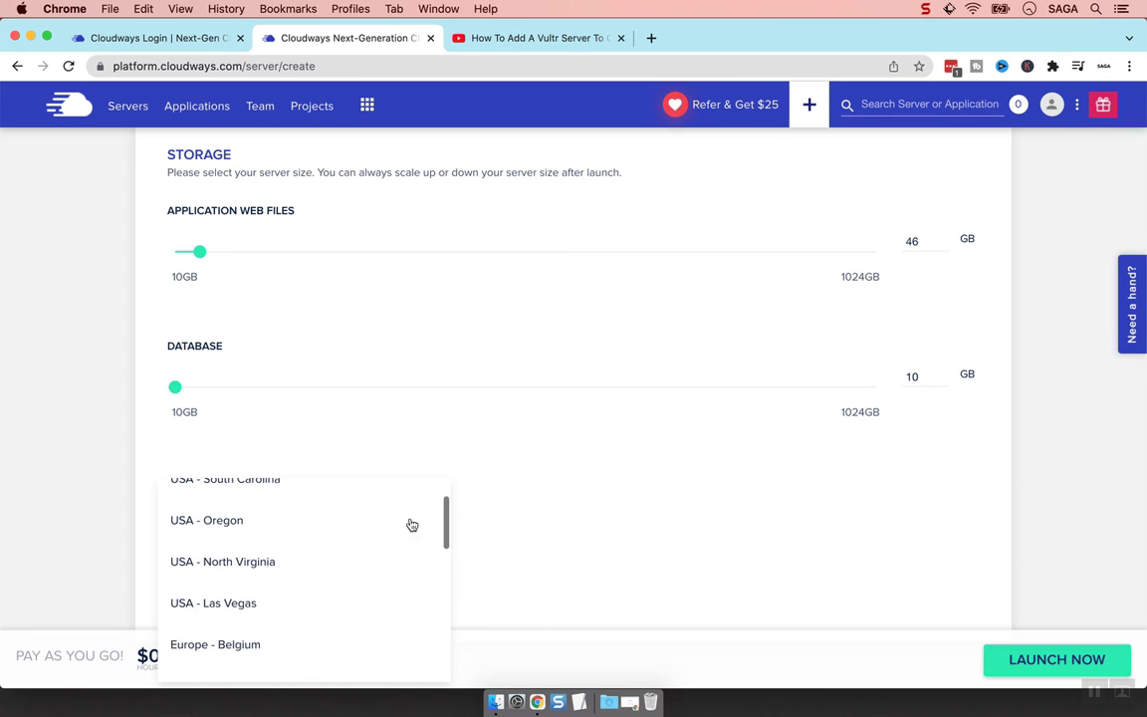
click(456, 512)
Look through the available server locations and choose Canada - Montreal for the Google Cloud Platform server.
click(303, 559)
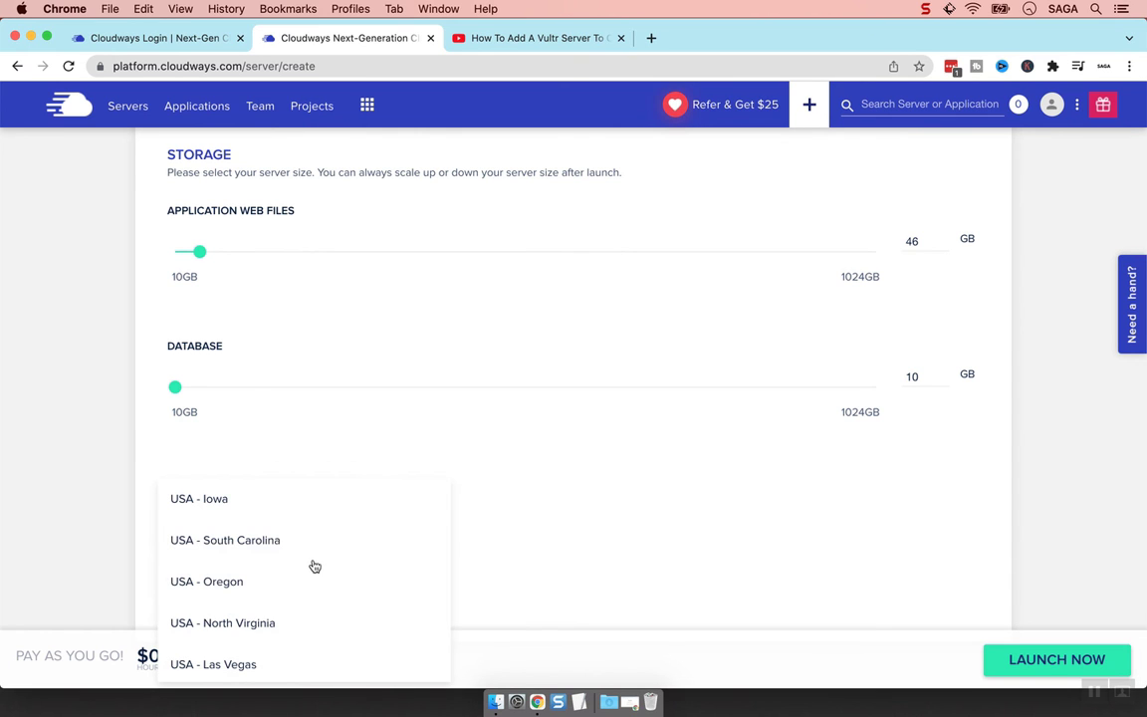
scroll(249, 598, down, 2)
scroll(223, 596, down, 5)
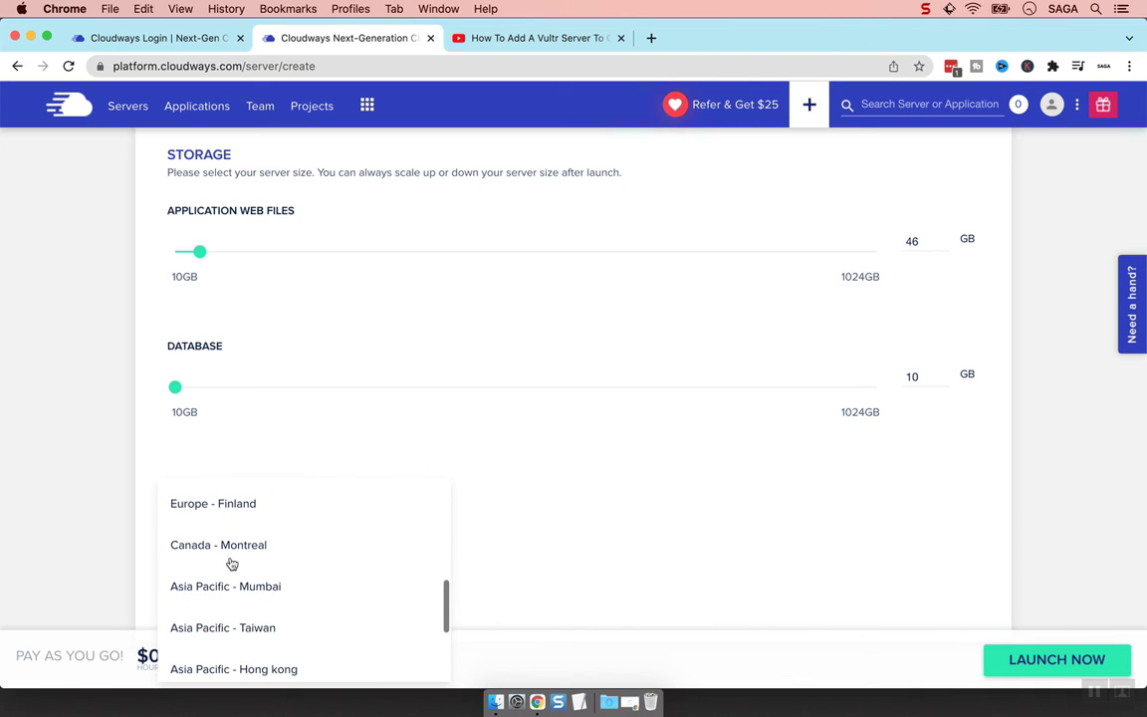
scroll(266, 589, down, 3)
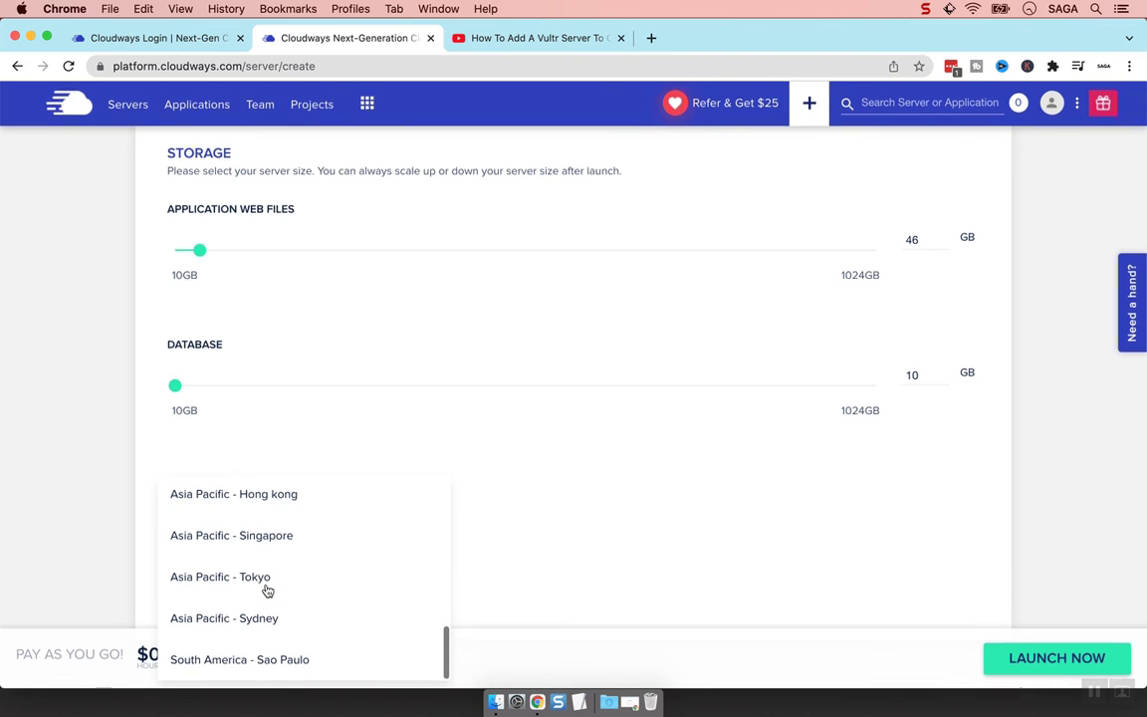
scroll(257, 655, up, 3)
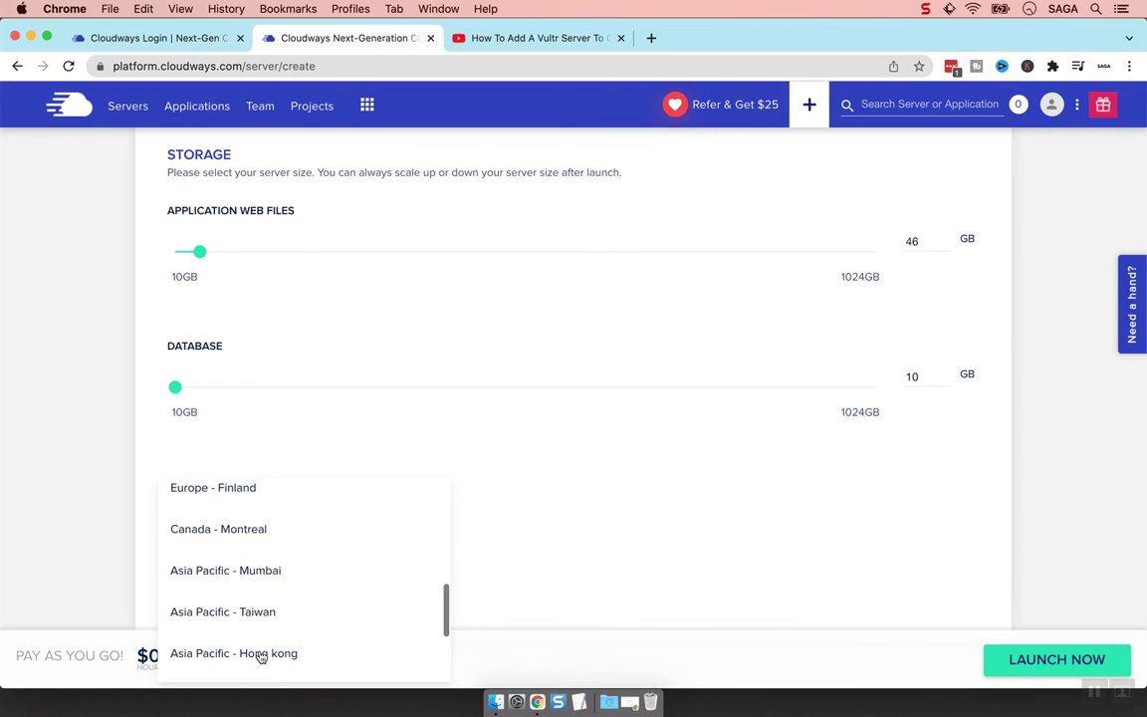
click(199, 536)
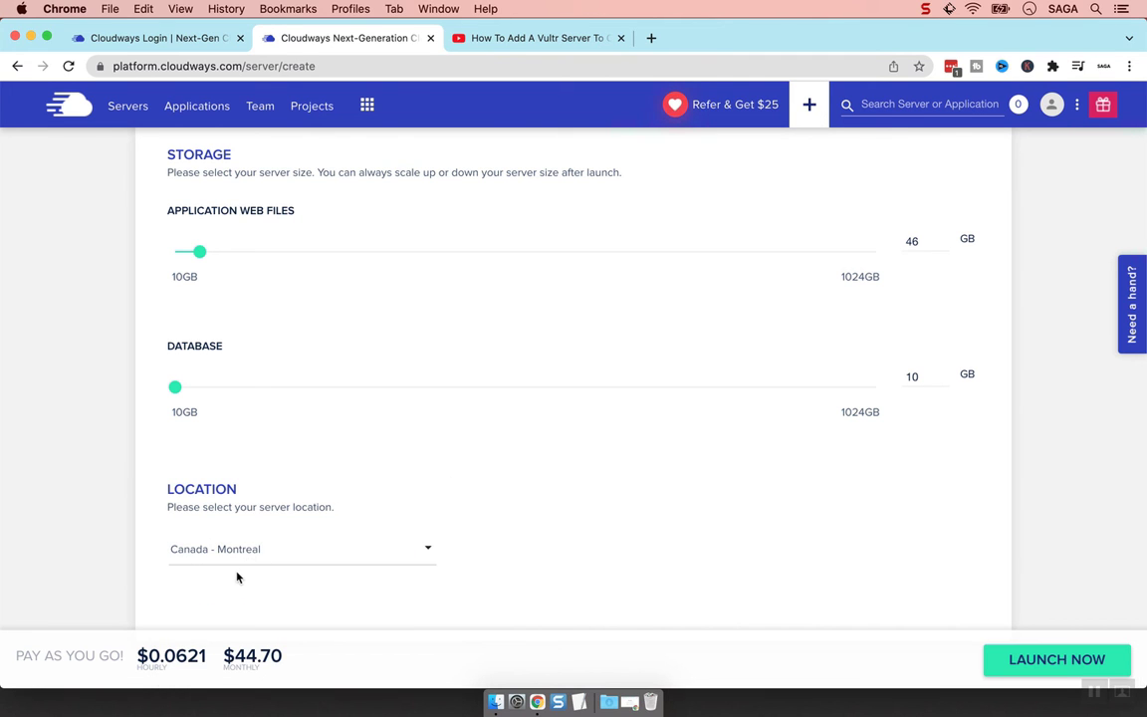
Reduce the application web files storage to 10 GB and set the Google Cloud Platform server size to Medium.
scroll(210, 332, up, 1)
drag(199, 323, 159, 323)
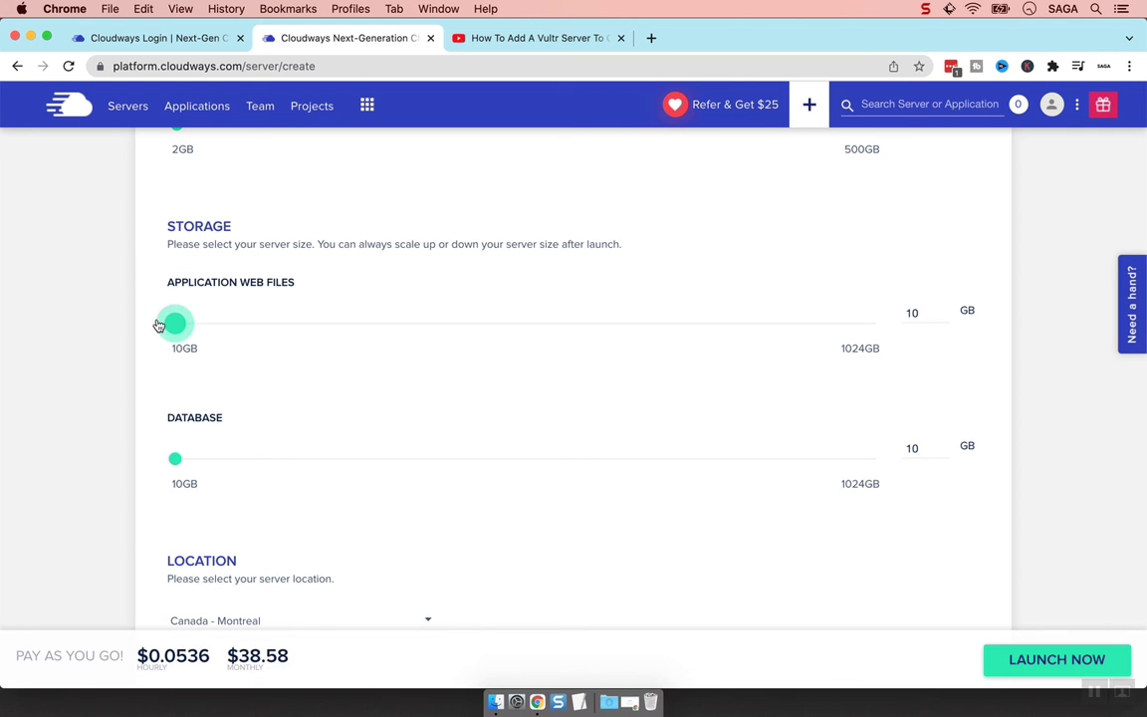
scroll(251, 508, down, 1)
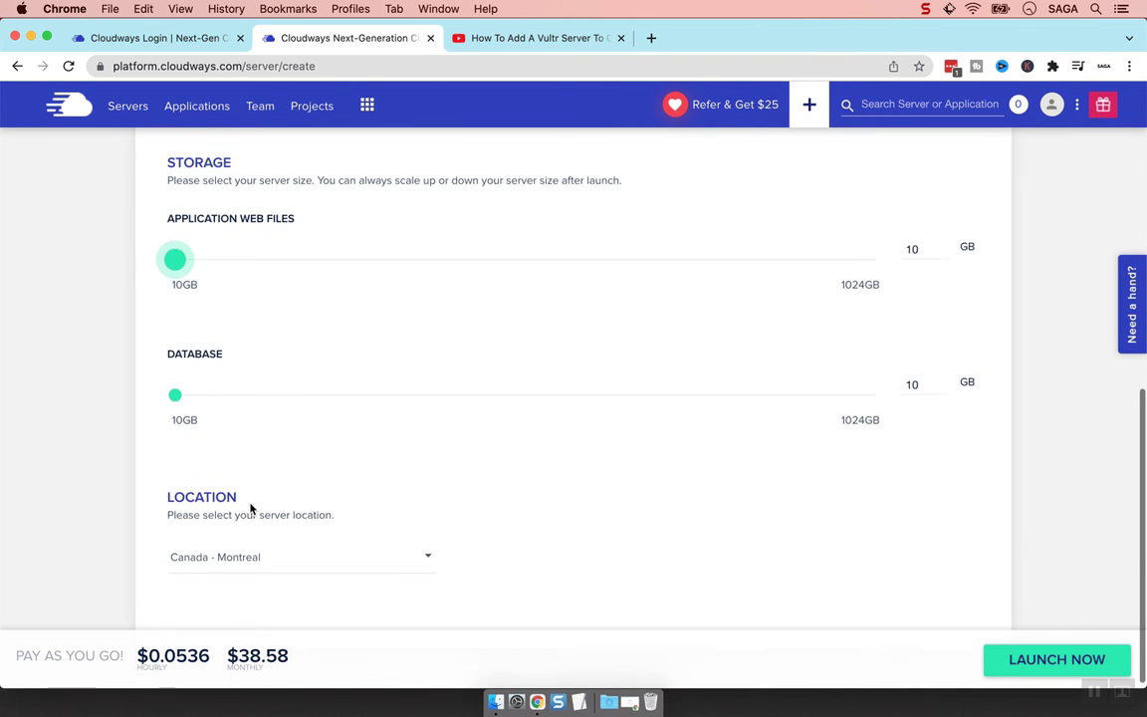
scroll(251, 507, up, 1)
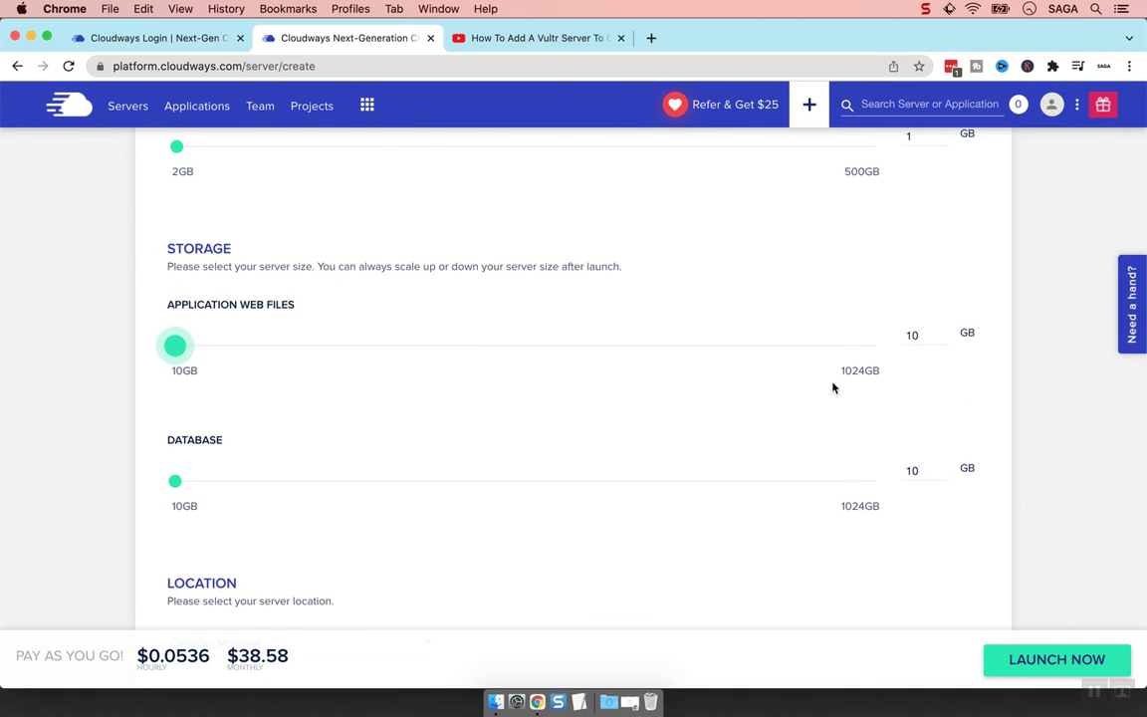
scroll(821, 402, up, 4)
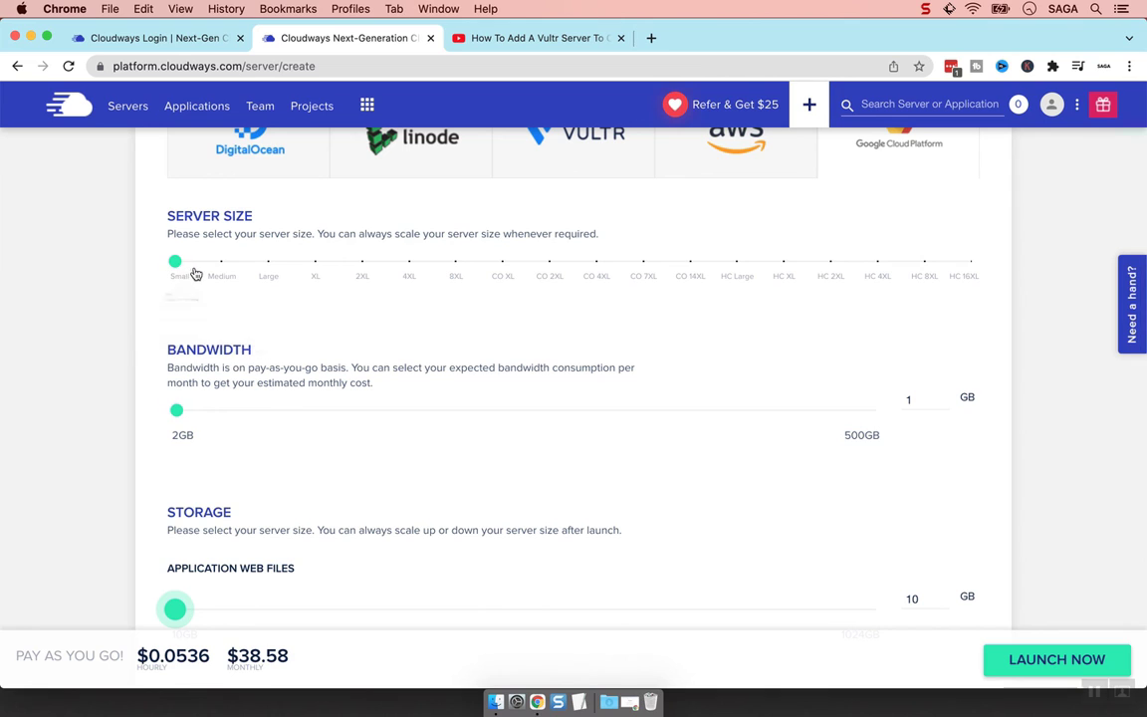
click(218, 266)
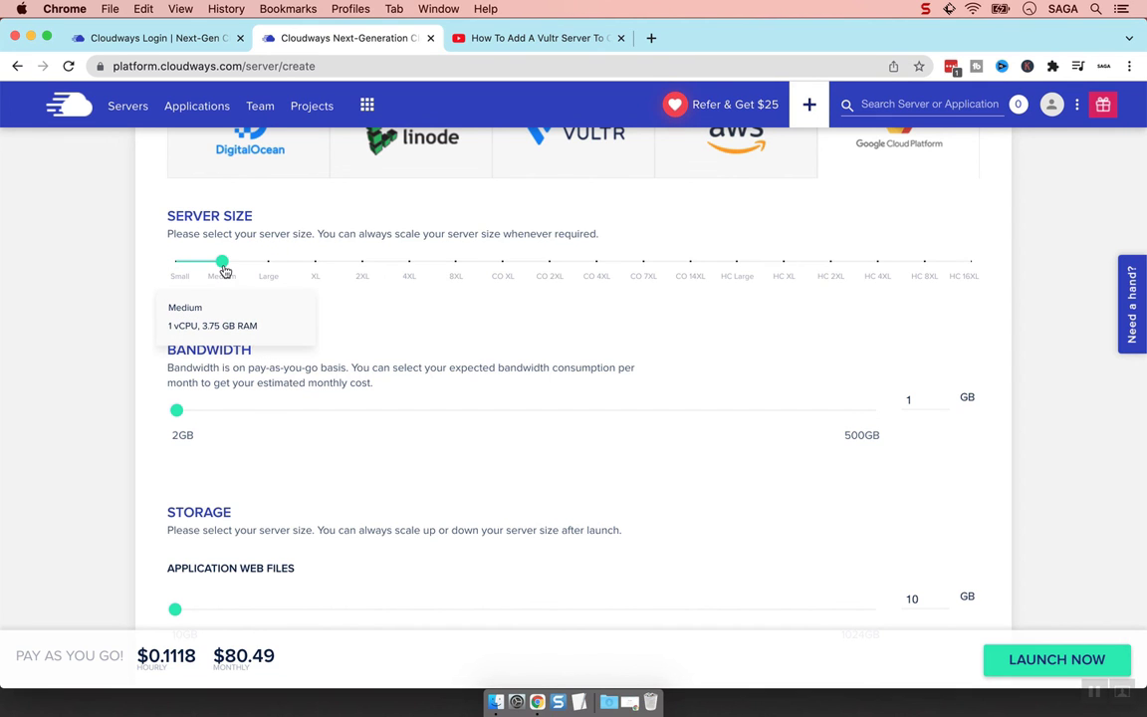
Compare pricing by trying DigitalOcean with a 4GB server size, and return to Google Cloud Platform as the provider.
scroll(225, 271, up, 4)
click(256, 362)
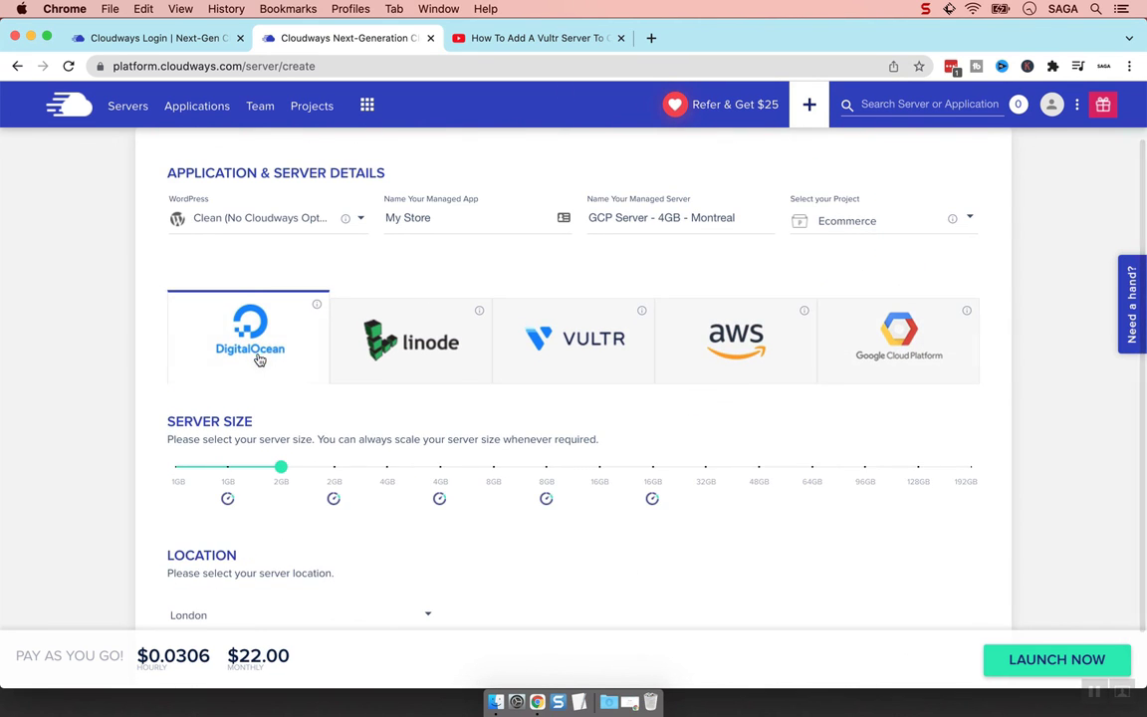
scroll(311, 401, down, 1)
drag(281, 401, 379, 442)
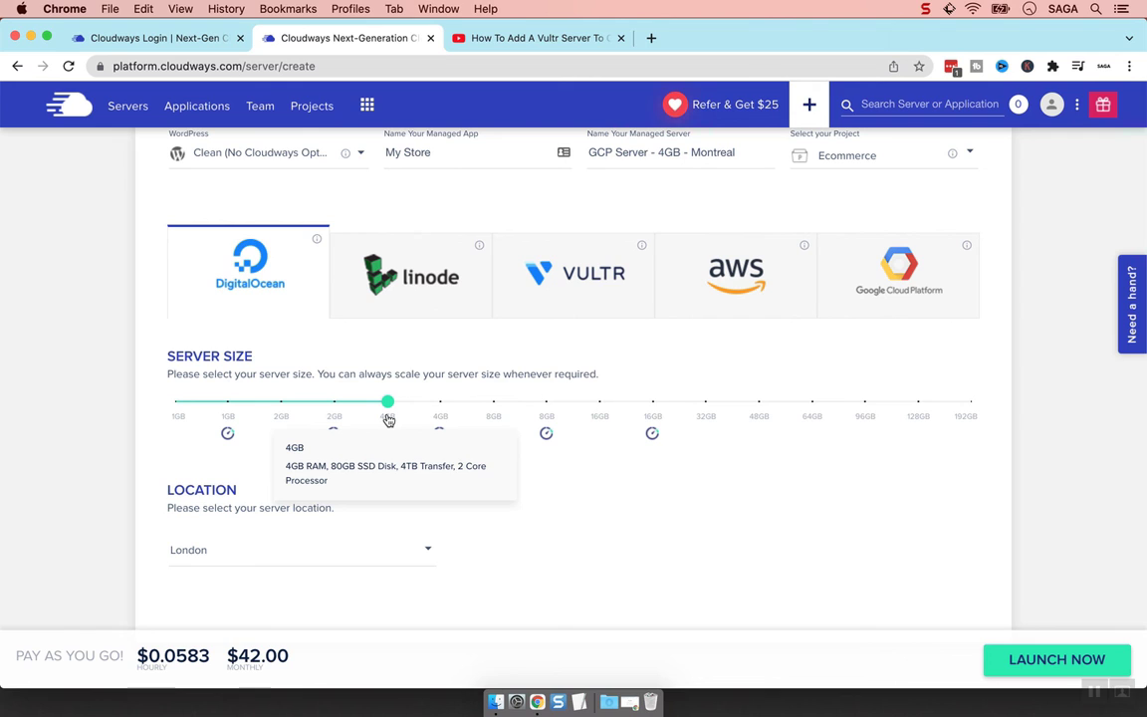
click(894, 286)
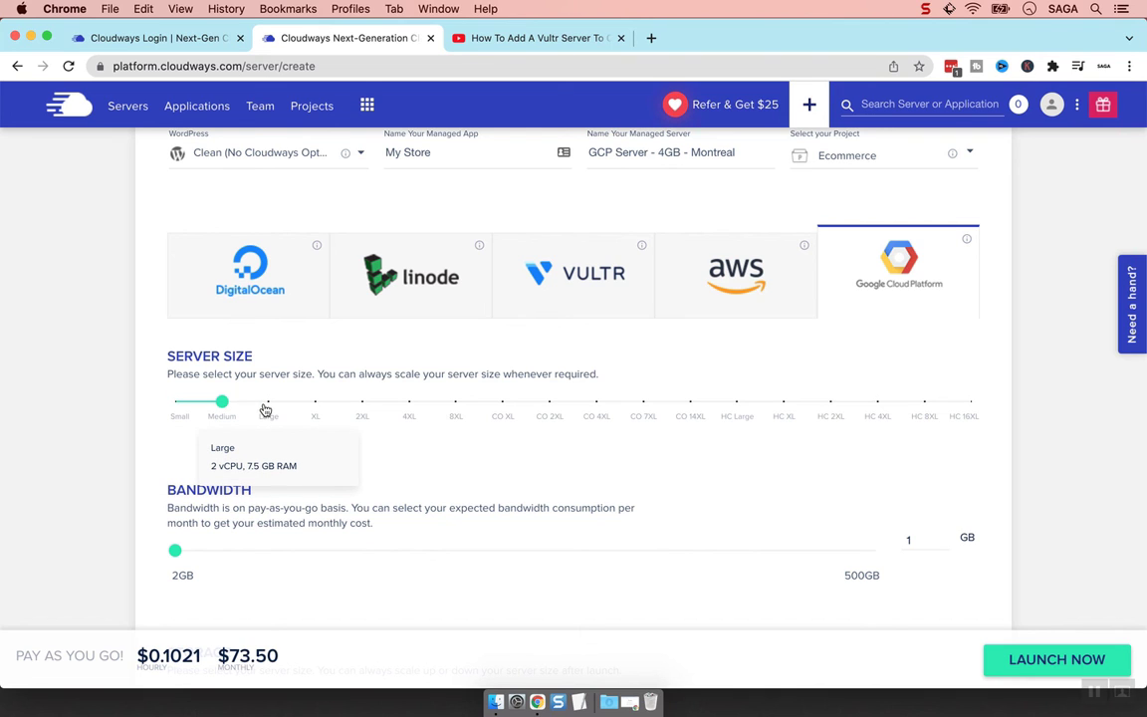
Compare the price of the Large server size with Medium, leaving the size on Medium.
click(264, 410)
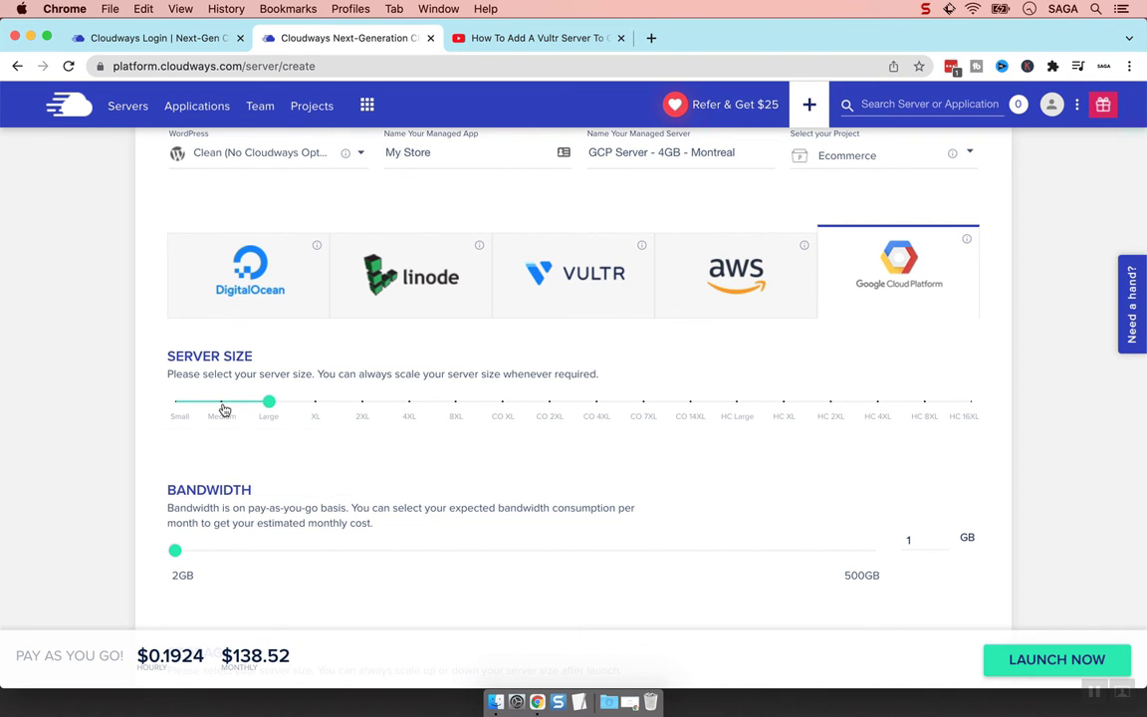
click(223, 409)
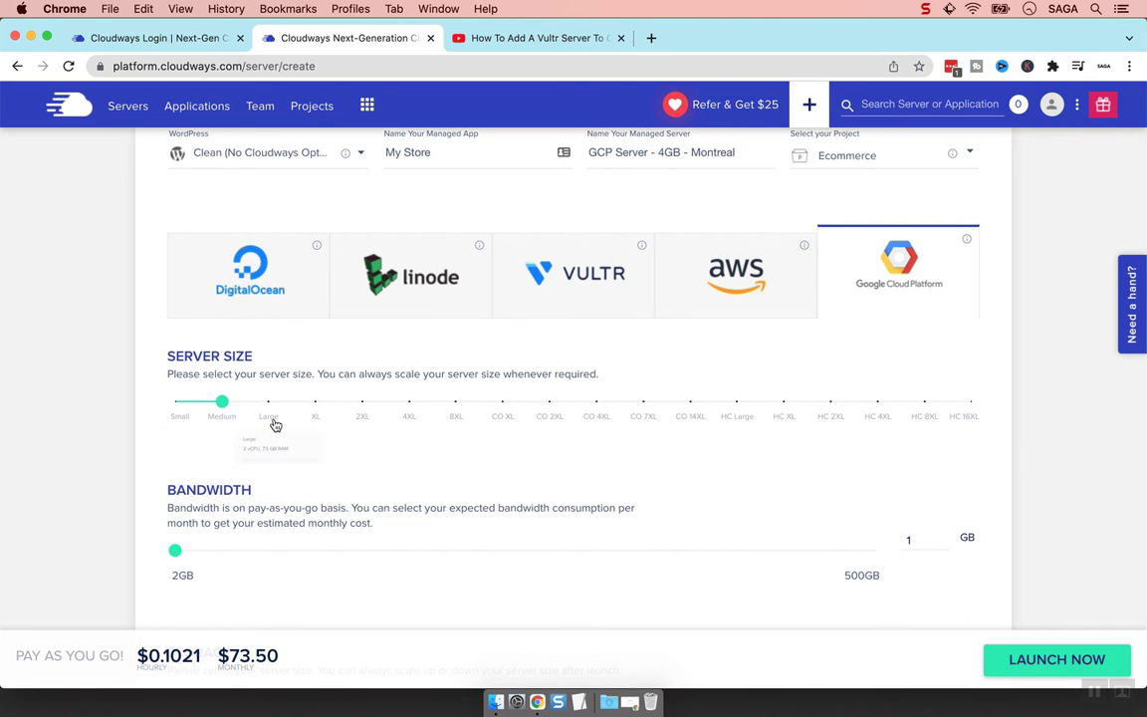
click(268, 408)
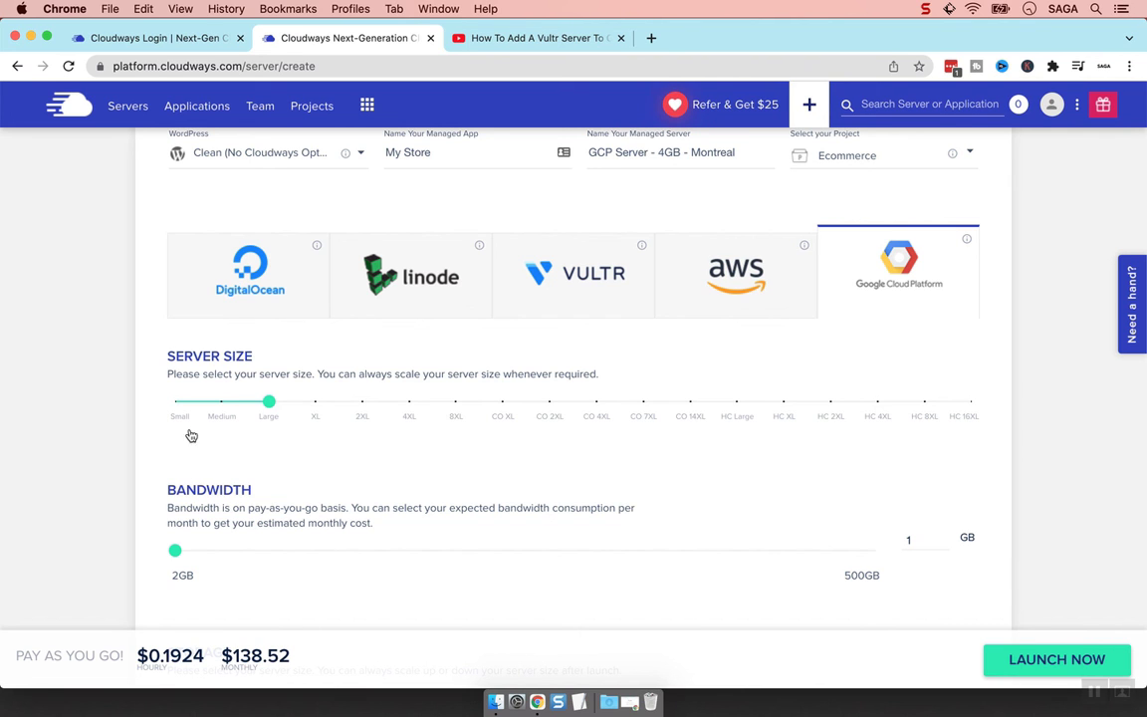
click(221, 402)
Change the server location from the default USA - Iowa to Canada - Montreal.
scroll(216, 458, down, 5)
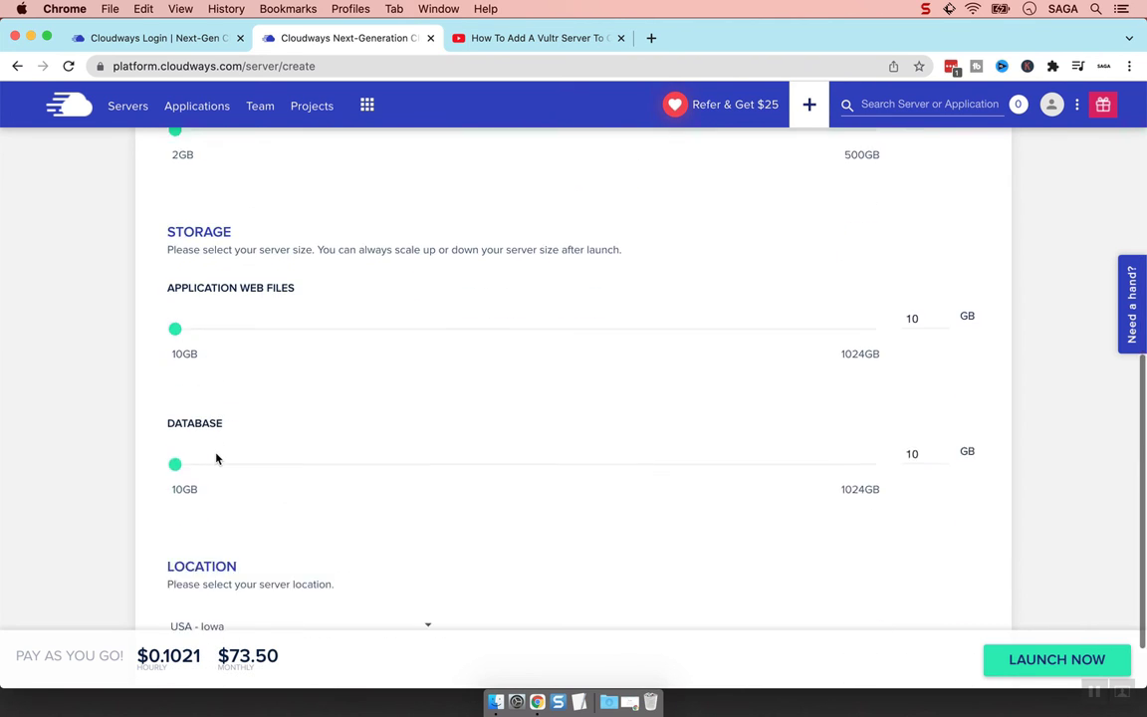
scroll(215, 430, down, 1)
click(250, 548)
scroll(253, 543, down, 3)
scroll(252, 542, down, 5)
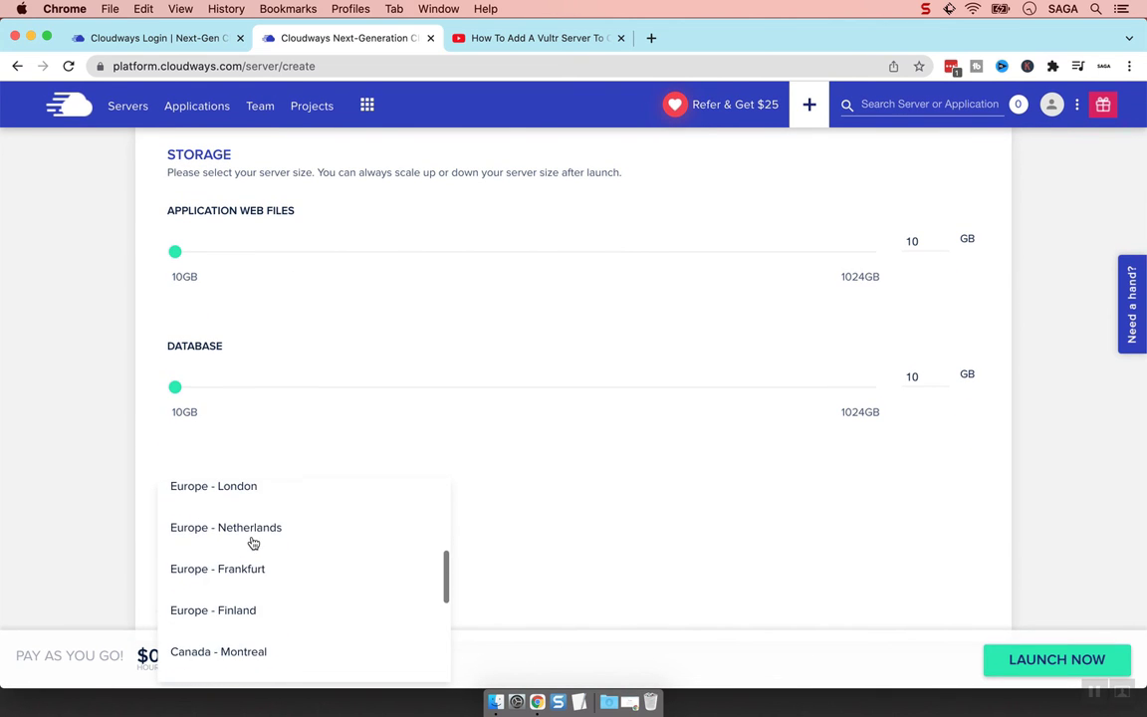
click(263, 513)
Review the server configuration, launch the server, and dismiss the referral credits pop-up.
scroll(673, 516, up, 8)
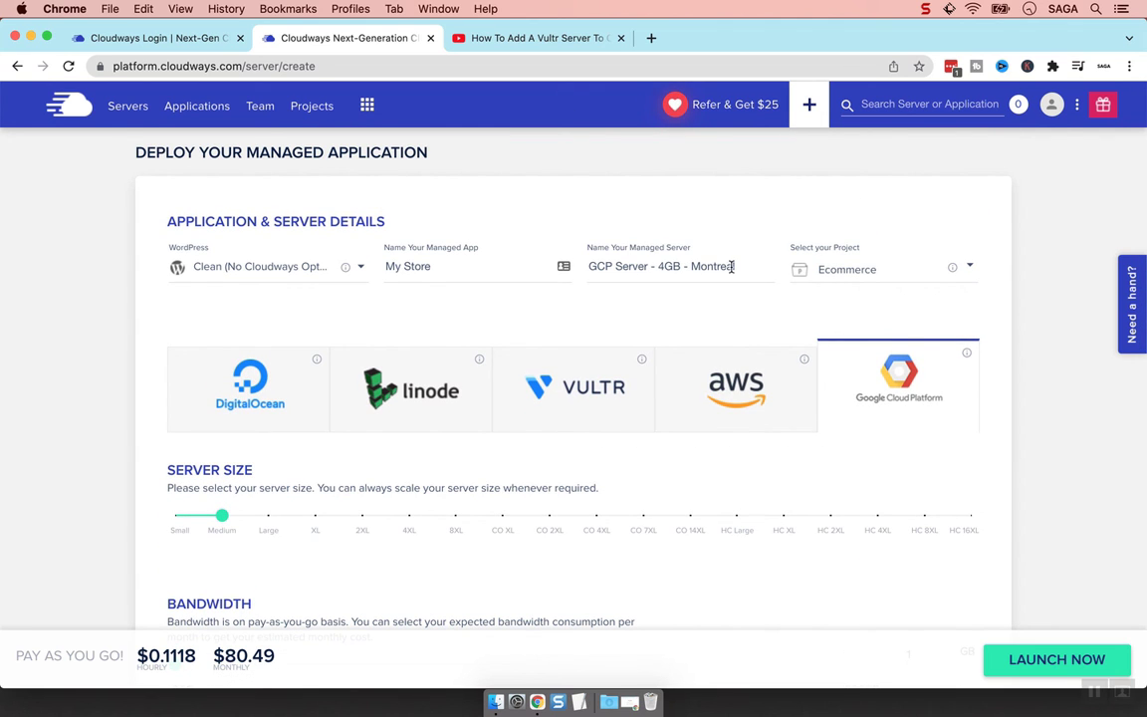
scroll(992, 368, down, 6)
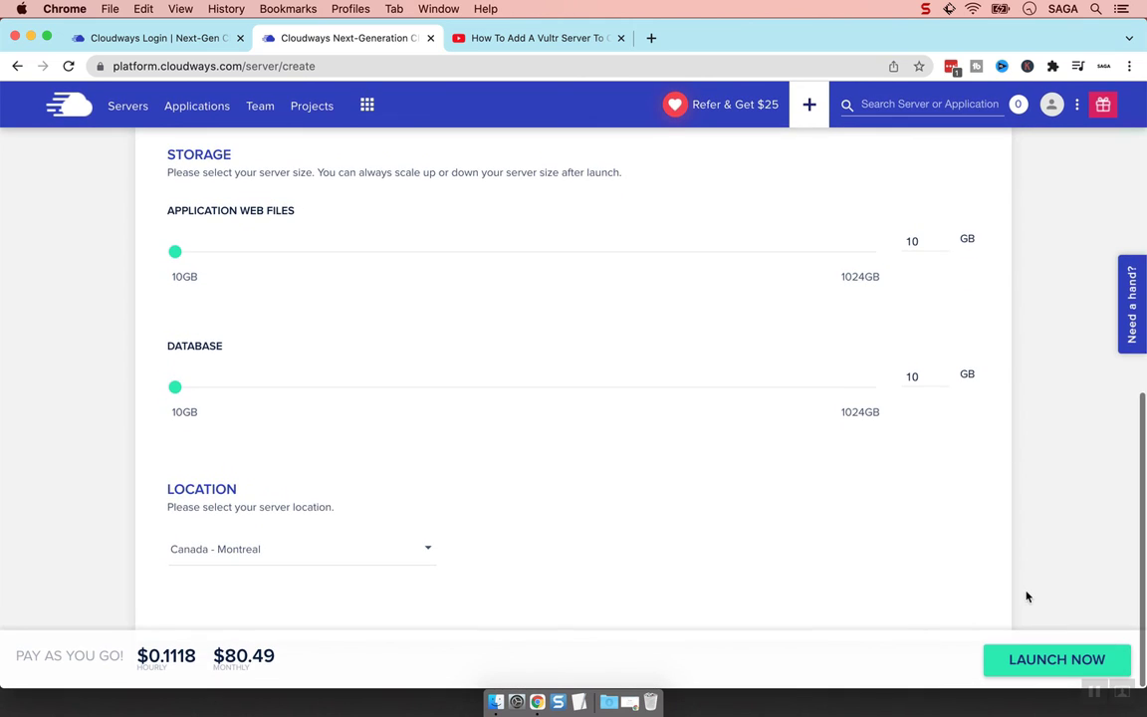
click(1052, 658)
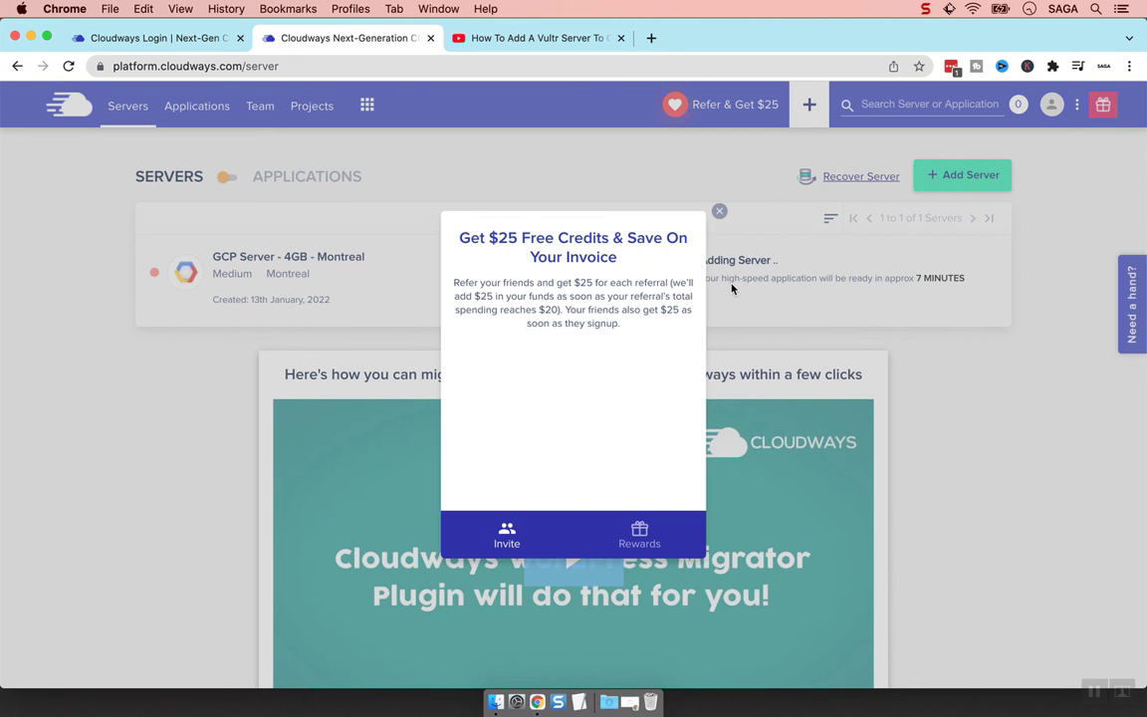
click(720, 216)
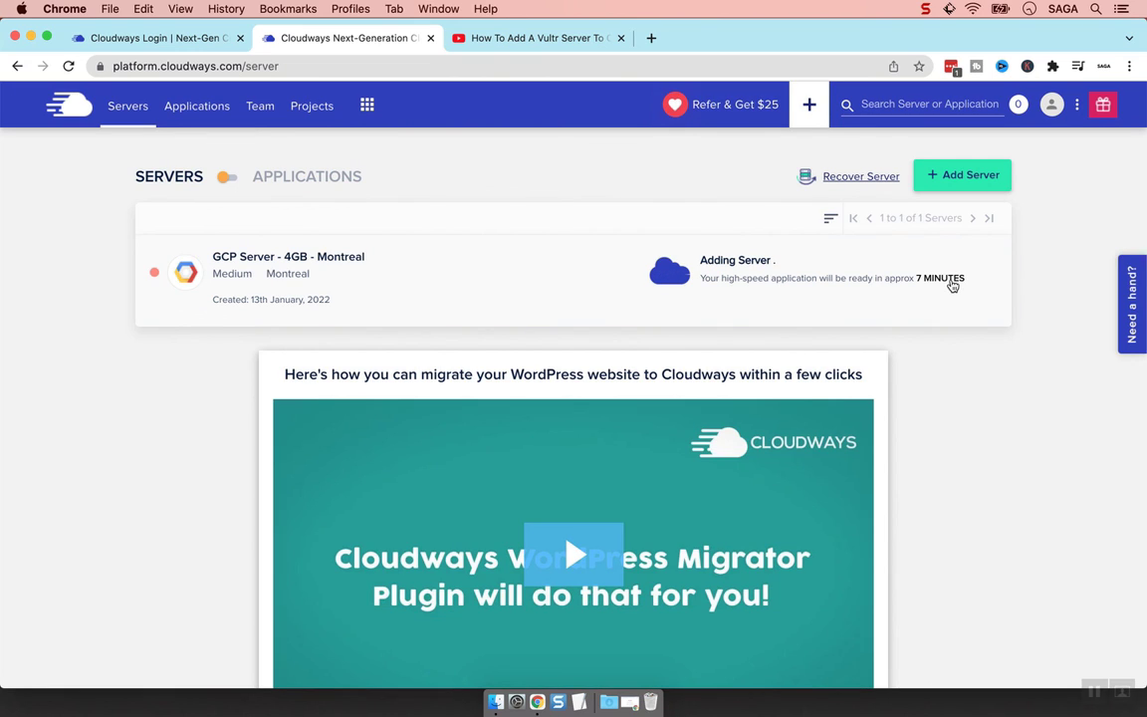